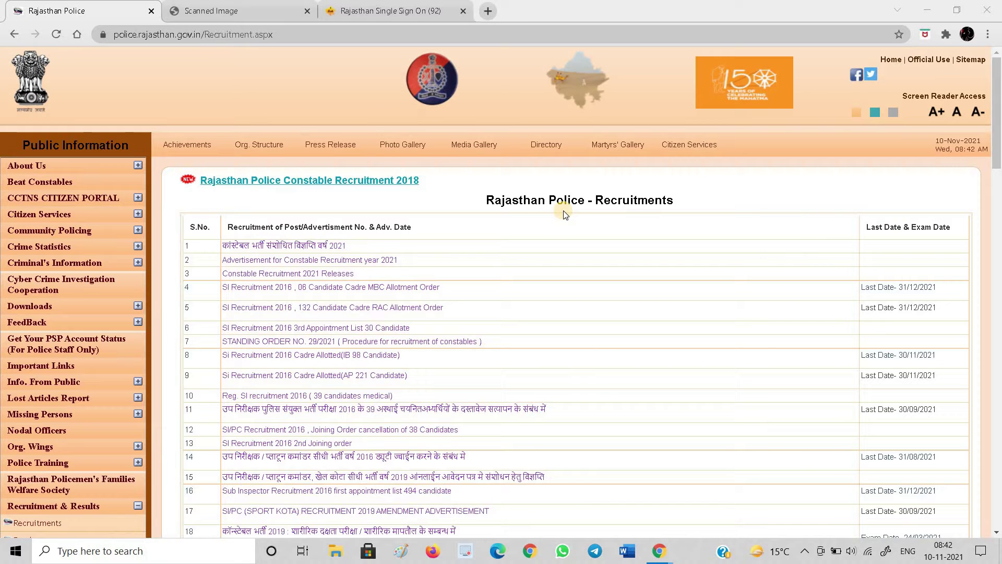
Switch to the Constable Recruitment 2021 notice PDF in the 'Scanned Image' tab
{"action": "left_click", "coordinate": [245, 11]}
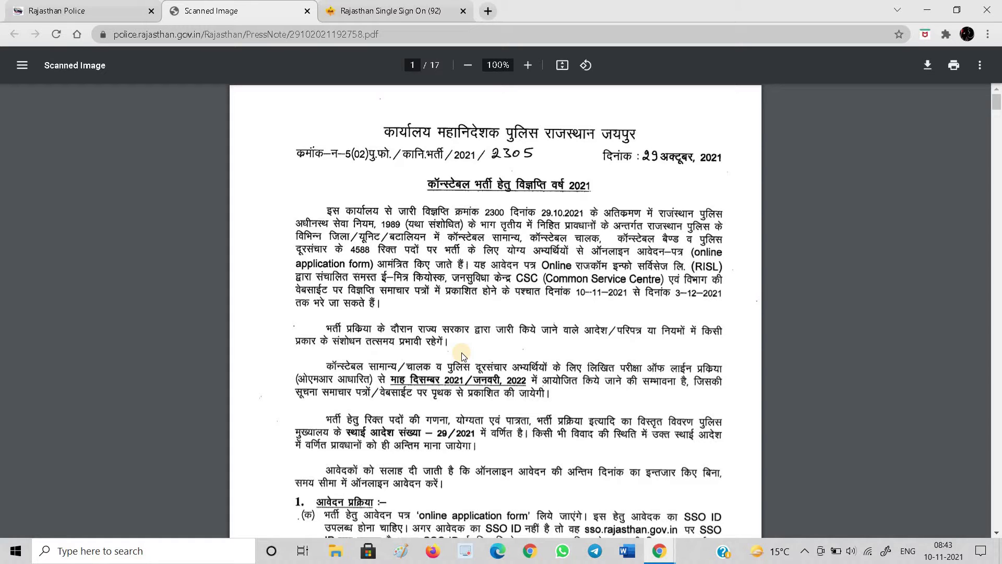
Read down to the notice's application section, then go to the Rajasthan Single Sign On tab
{"action": "scroll", "coordinate": [532, 465], "scroll_direction": "down", "scroll_amount": 2}
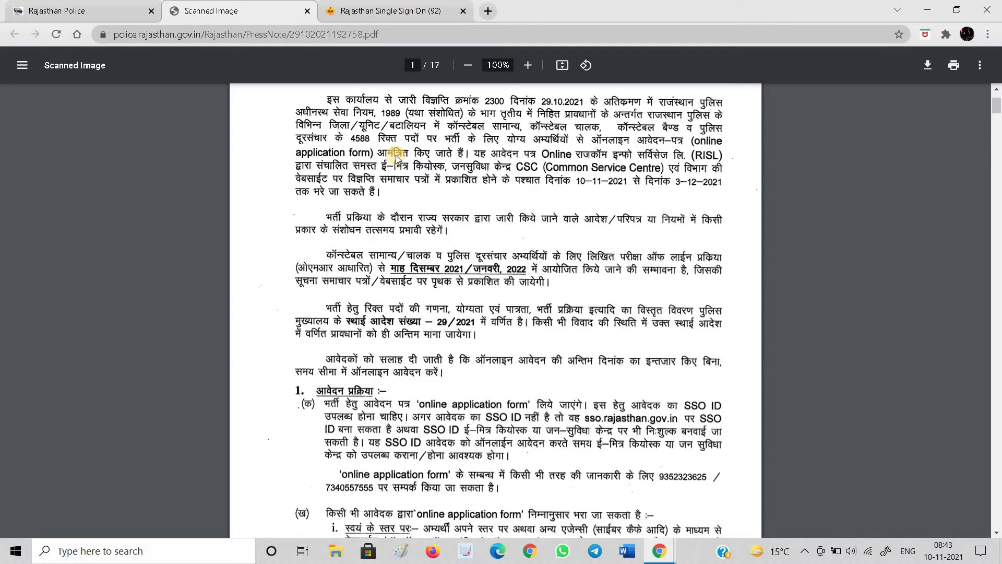
{"action": "left_click", "coordinate": [354, 5]}
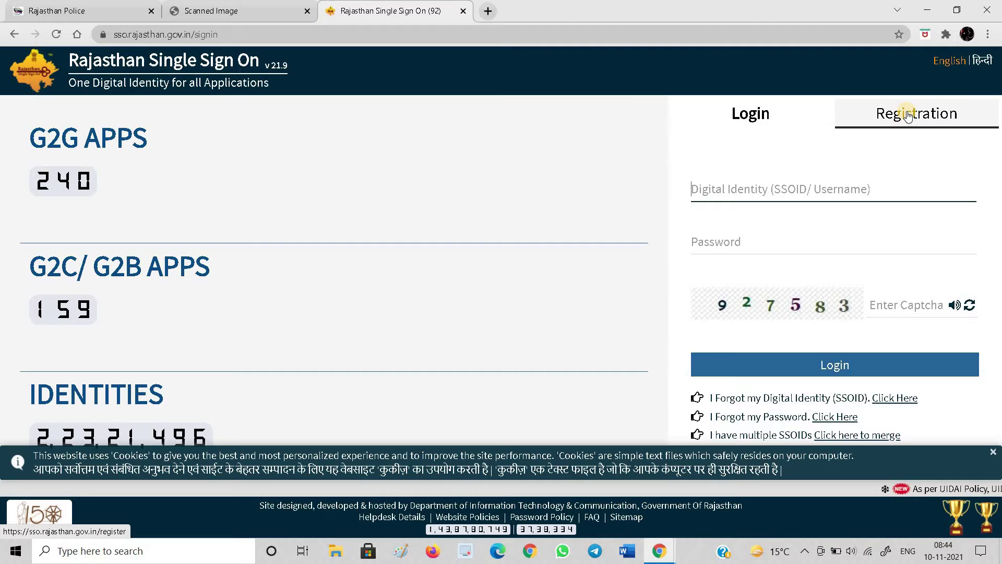
Register a citizen SSO ID with the first Google account and acknowledge the success alert
{"action": "left_click", "coordinate": [909, 115]}
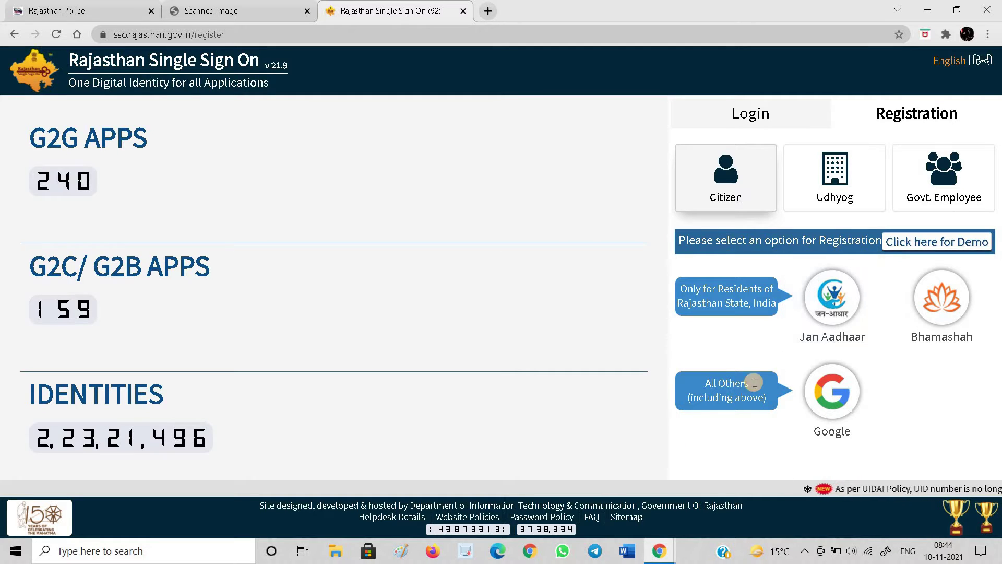
{"action": "left_click", "coordinate": [834, 407]}
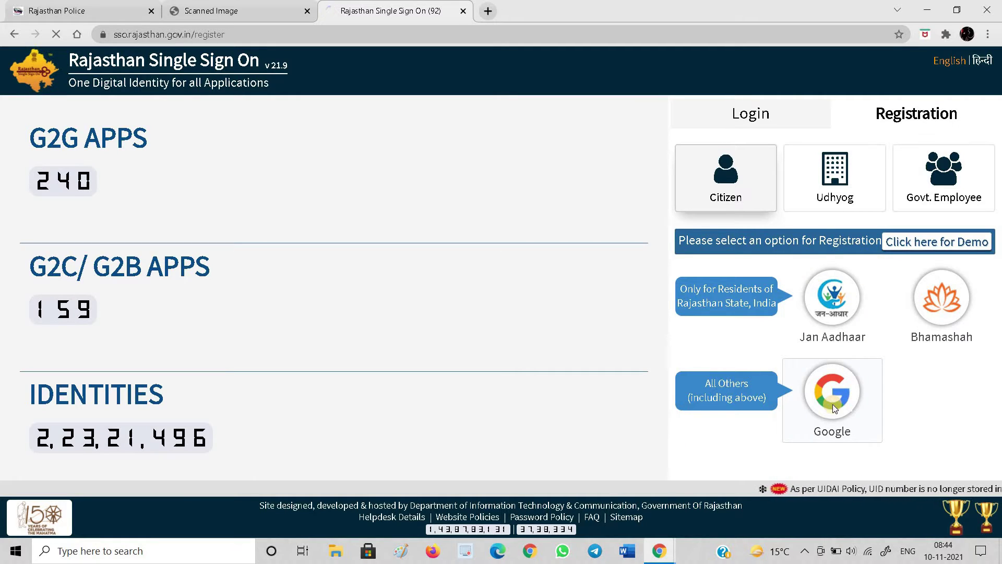
{"action": "left_click", "coordinate": [832, 404]}
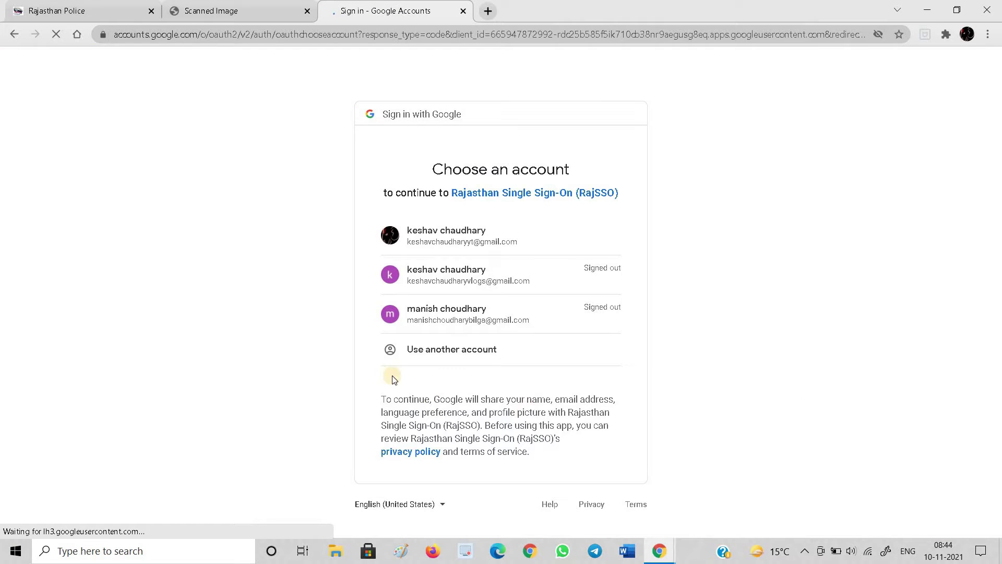
{"action": "left_click", "coordinate": [446, 236]}
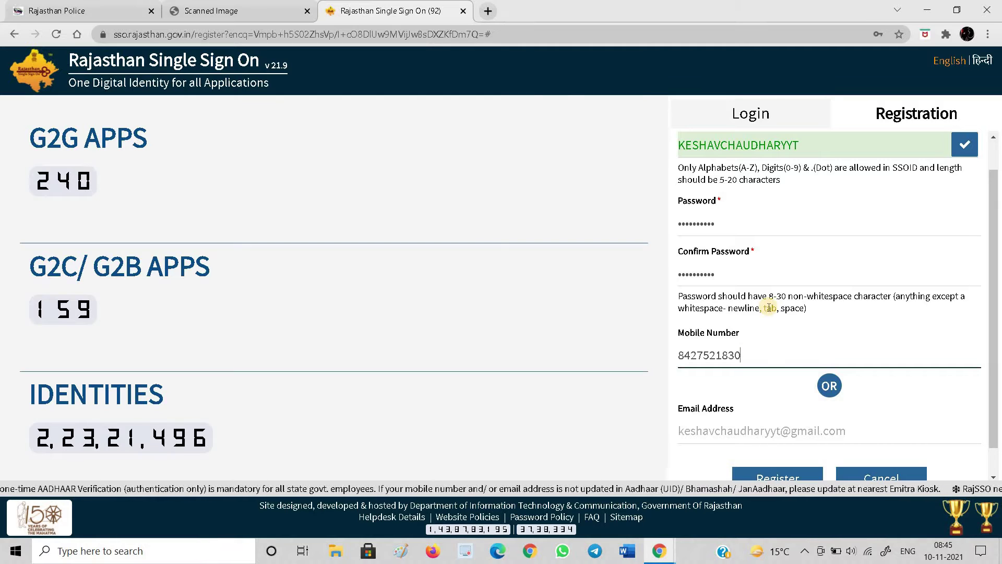
{"action": "scroll", "coordinate": [768, 404], "scroll_direction": "down", "scroll_amount": 1}
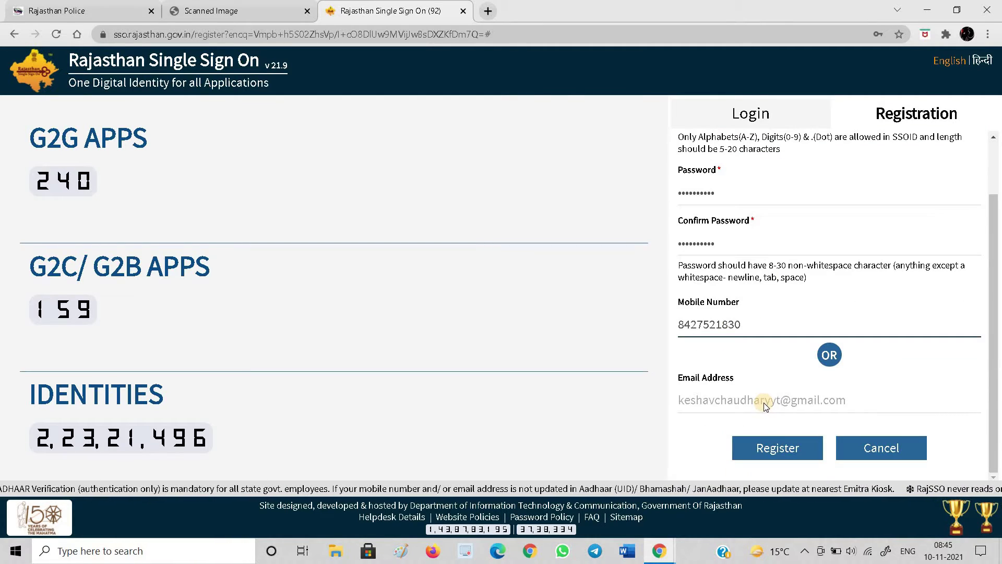
{"action": "left_click", "coordinate": [769, 449]}
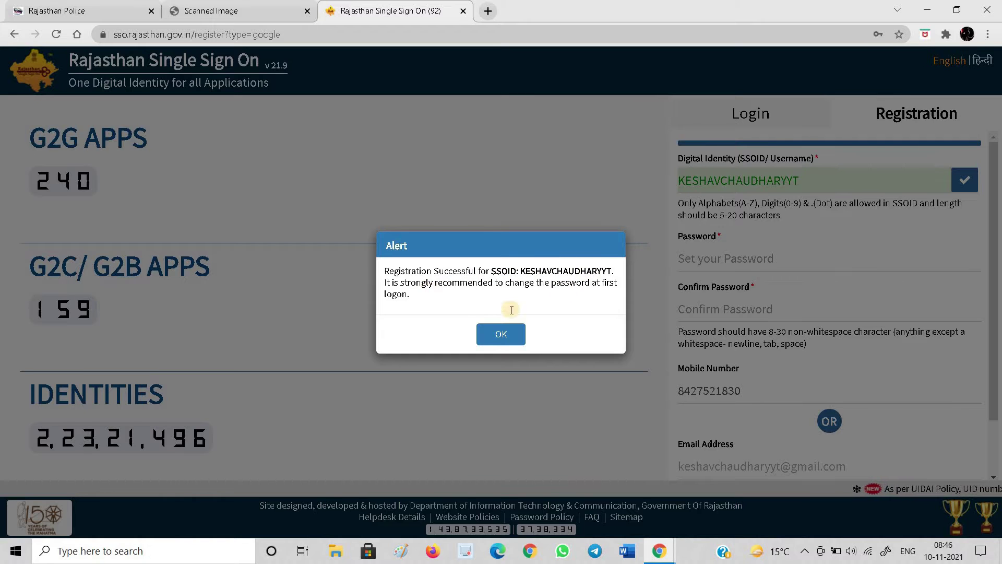
{"action": "left_click", "coordinate": [502, 335]}
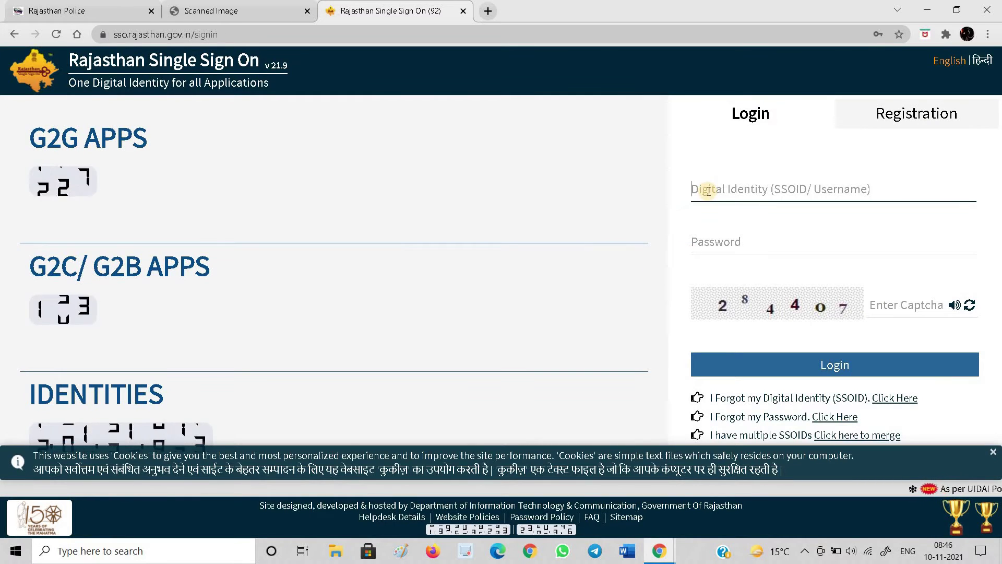
Sign in with the new SSO ID, saved password and captcha, saving the password in Chrome
{"action": "left_click", "coordinate": [708, 191]}
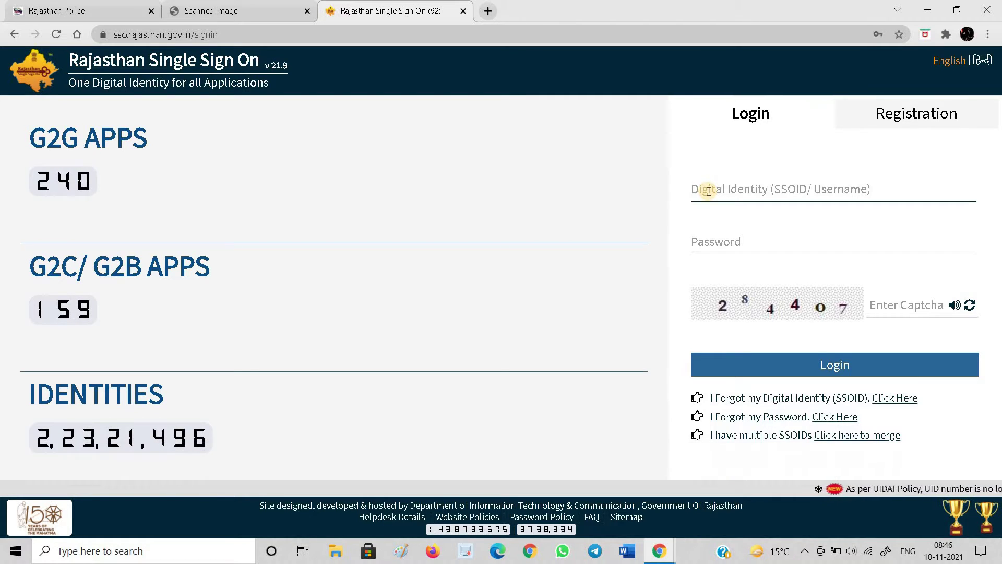
{"action": "left_click", "coordinate": [890, 305]}
{"action": "type", "text": "284407"}
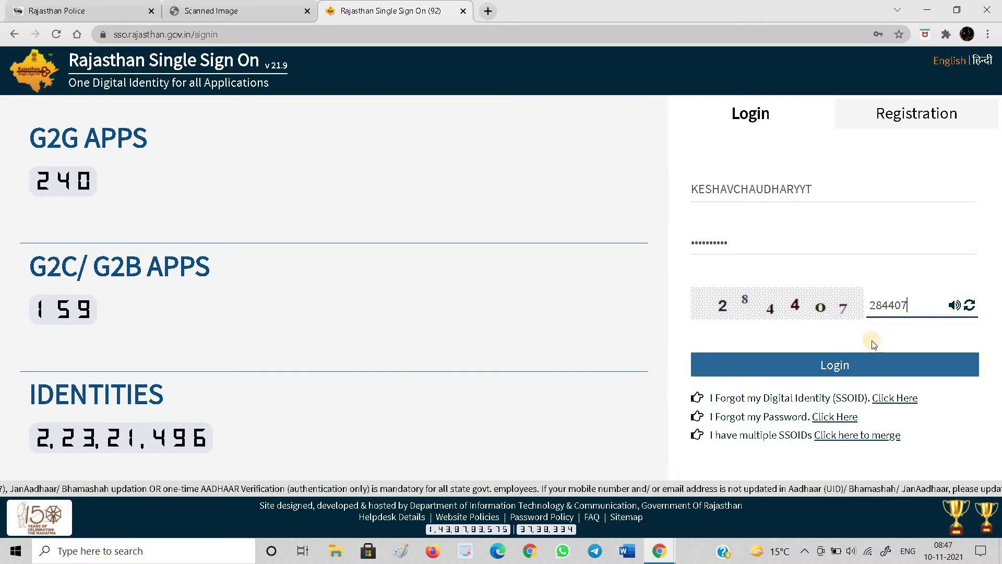
{"action": "left_click", "coordinate": [867, 359]}
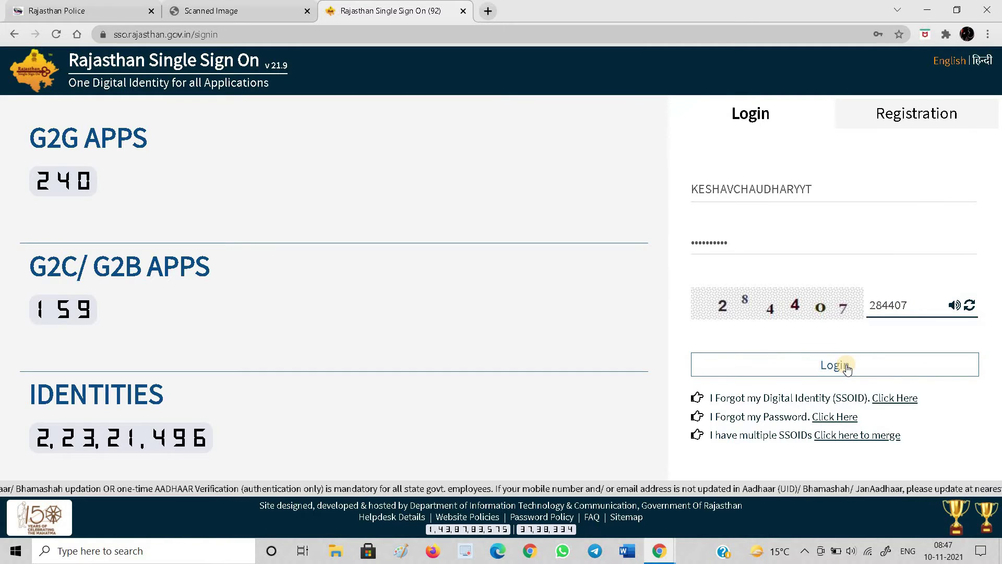
{"action": "left_click", "coordinate": [846, 365]}
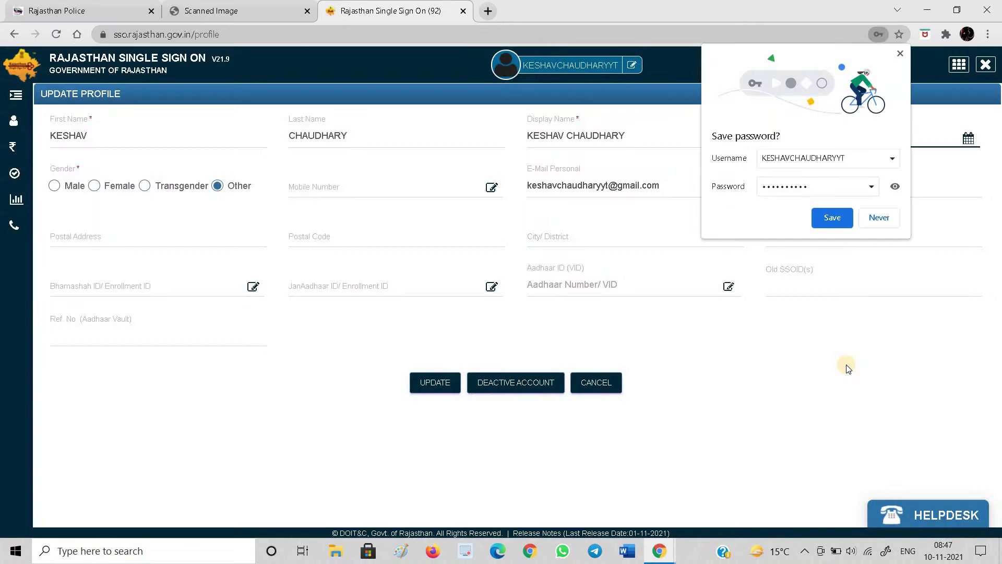
{"action": "left_click", "coordinate": [829, 218]}
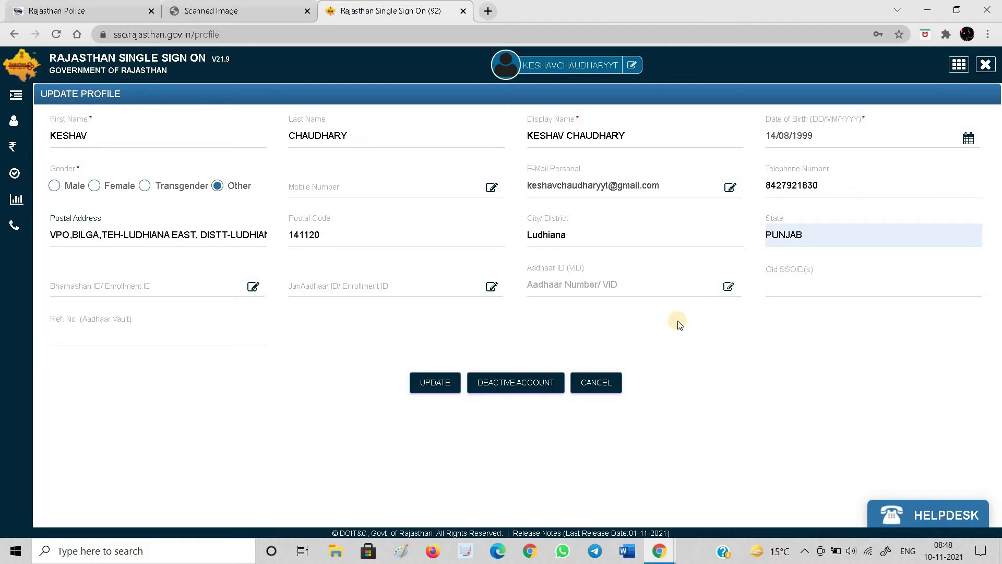
Set the profile gender to Male, update the profile and confirm the message
{"action": "left_click", "coordinate": [57, 188]}
{"action": "left_click", "coordinate": [348, 135]}
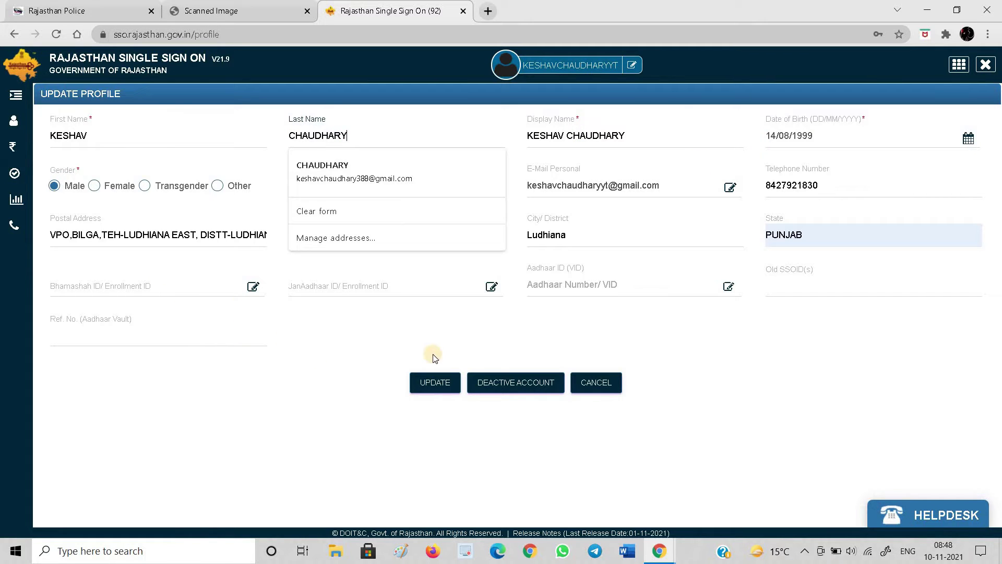
{"action": "left_click", "coordinate": [441, 381]}
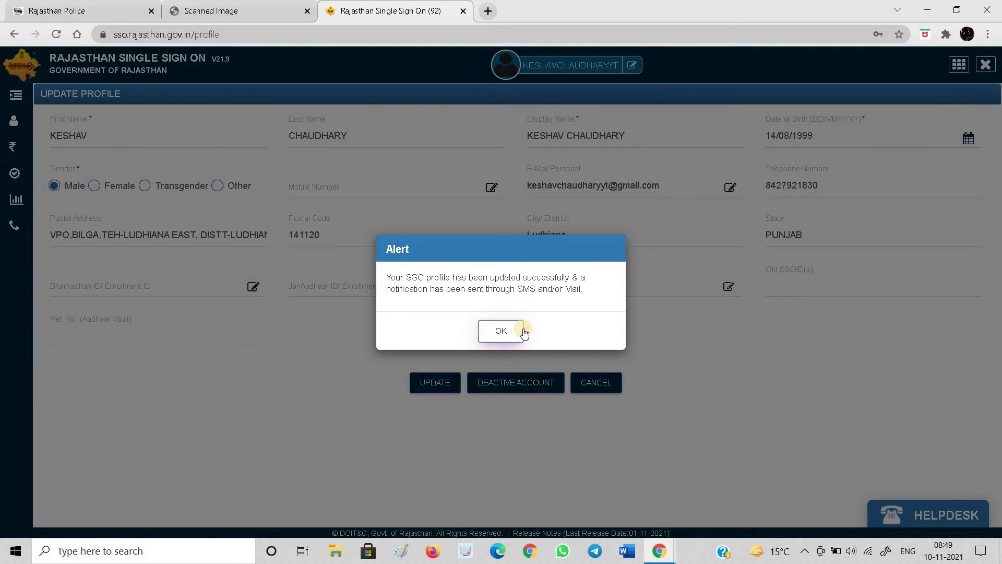
{"action": "left_click", "coordinate": [523, 330]}
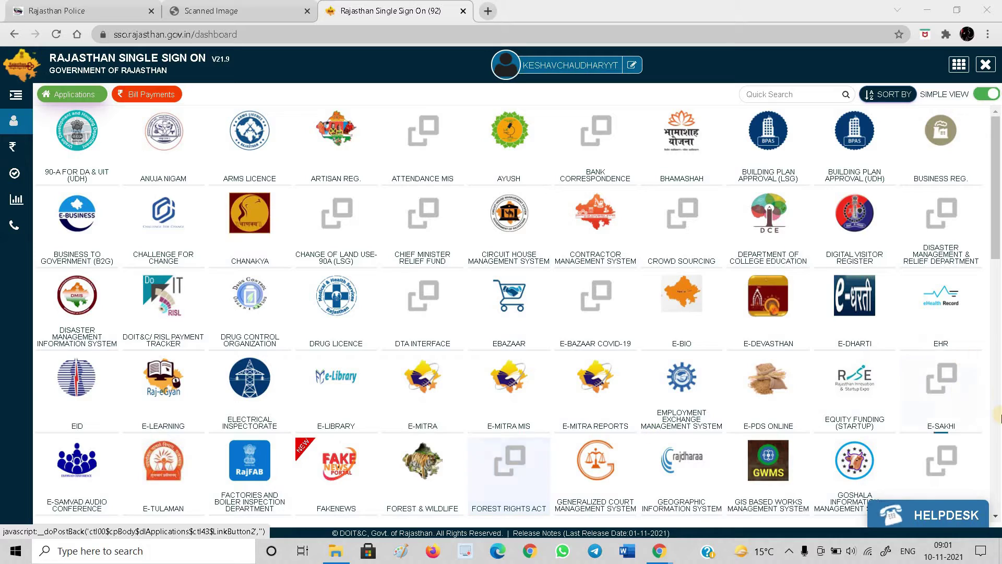
Open the RECRUITMENT STACK2 tile from the lower part of the SSO dashboard
{"action": "left_click_drag", "start_coordinate": [996, 251], "coordinate": [999, 469]}
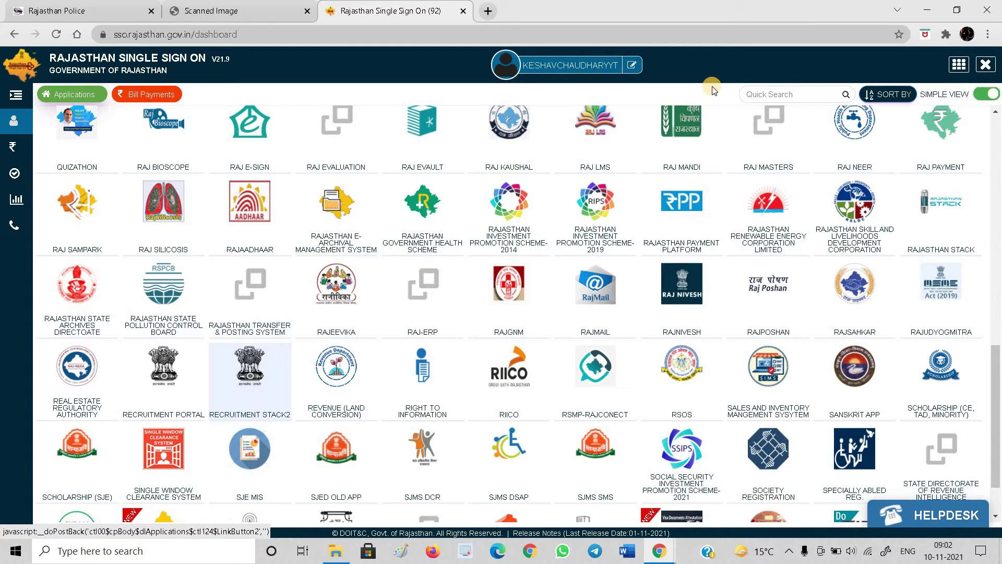
{"action": "left_click", "coordinate": [255, 383]}
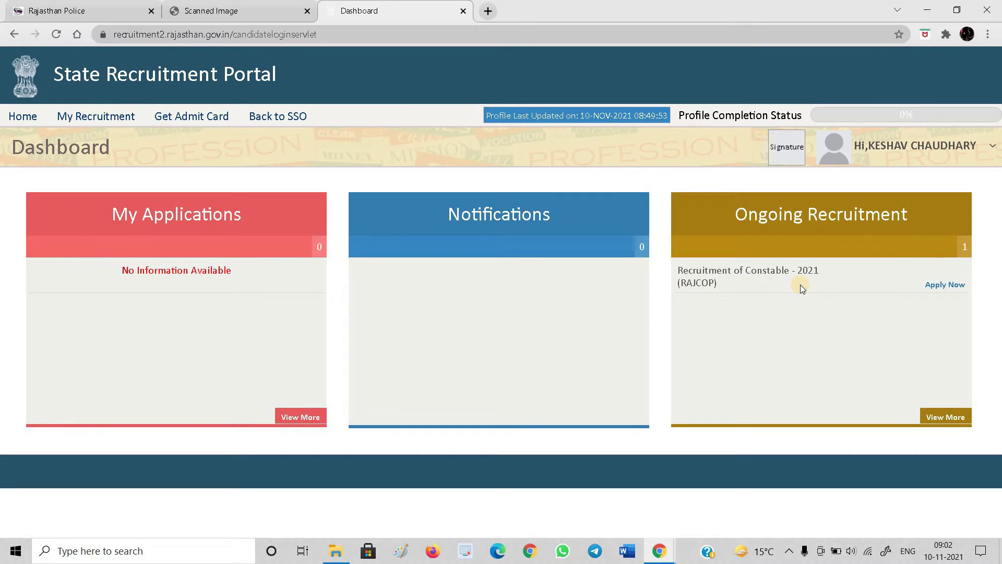
Apply for Constable Recruitment 2021, recheck the notice PDF, and pick Constable General Non TSP
{"action": "left_click", "coordinate": [948, 292]}
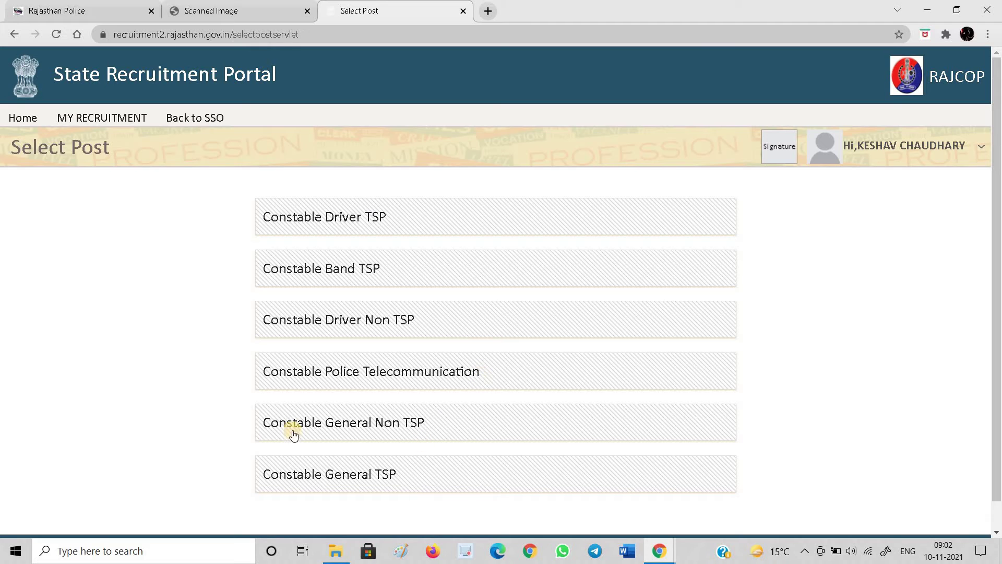
{"action": "left_click", "coordinate": [241, 11]}
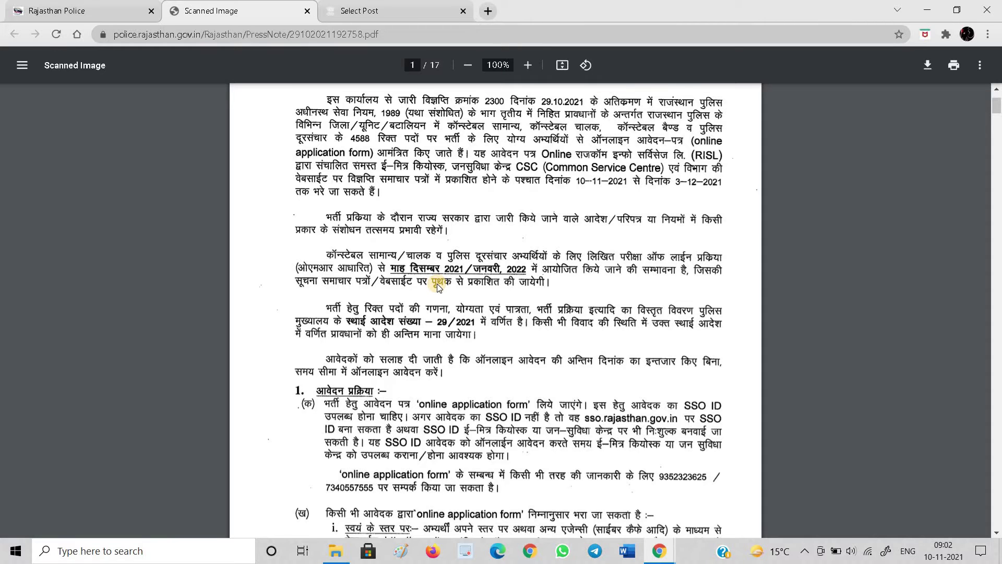
{"action": "left_click", "coordinate": [359, 8]}
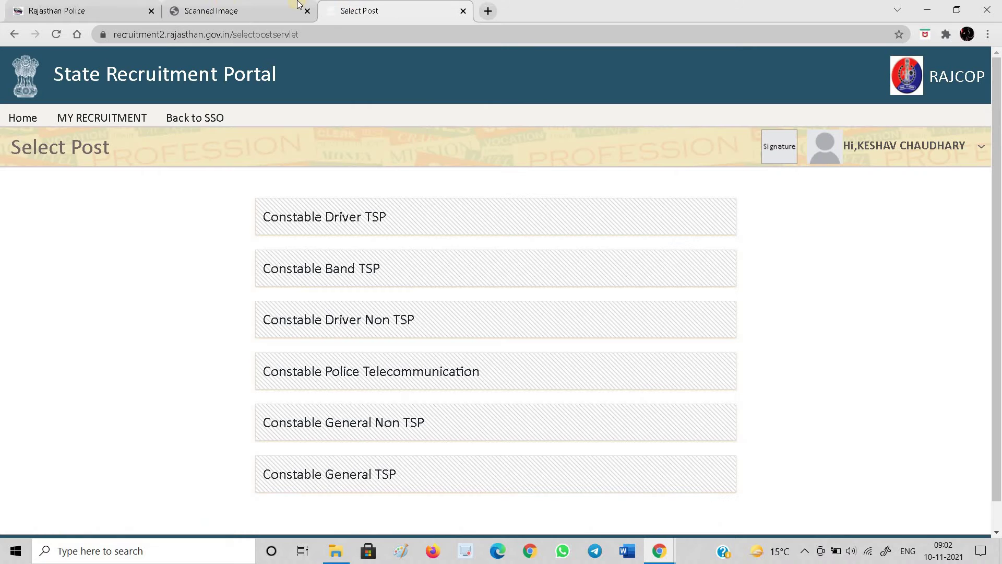
{"action": "left_click", "coordinate": [225, 5]}
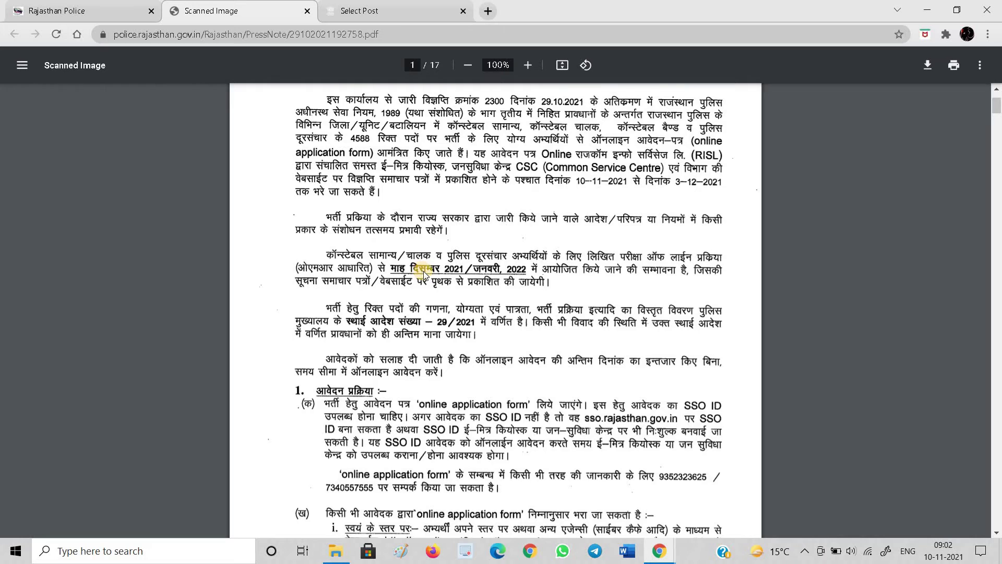
{"action": "scroll", "coordinate": [686, 349], "scroll_direction": "down", "scroll_amount": 4}
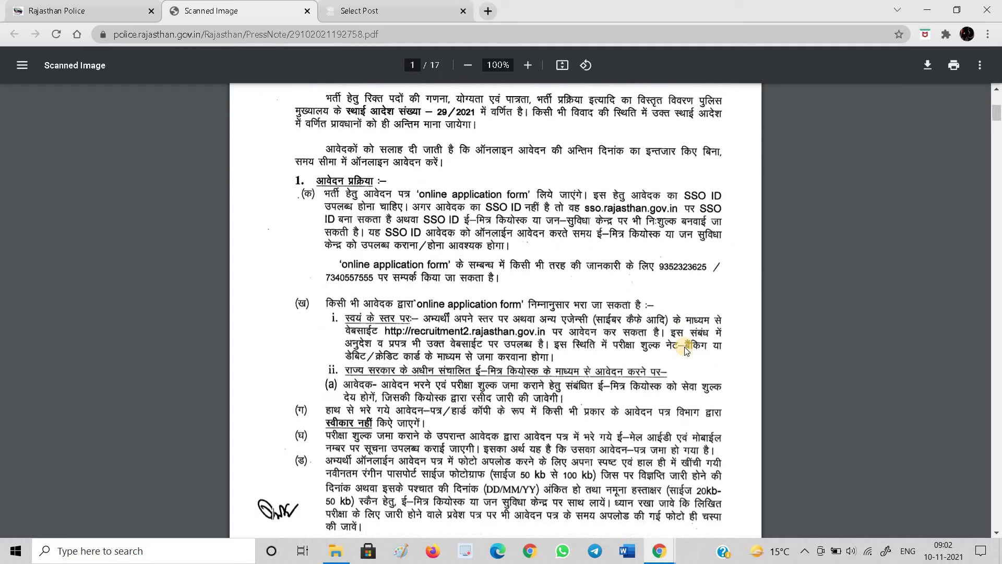
{"action": "left_click", "coordinate": [393, 9]}
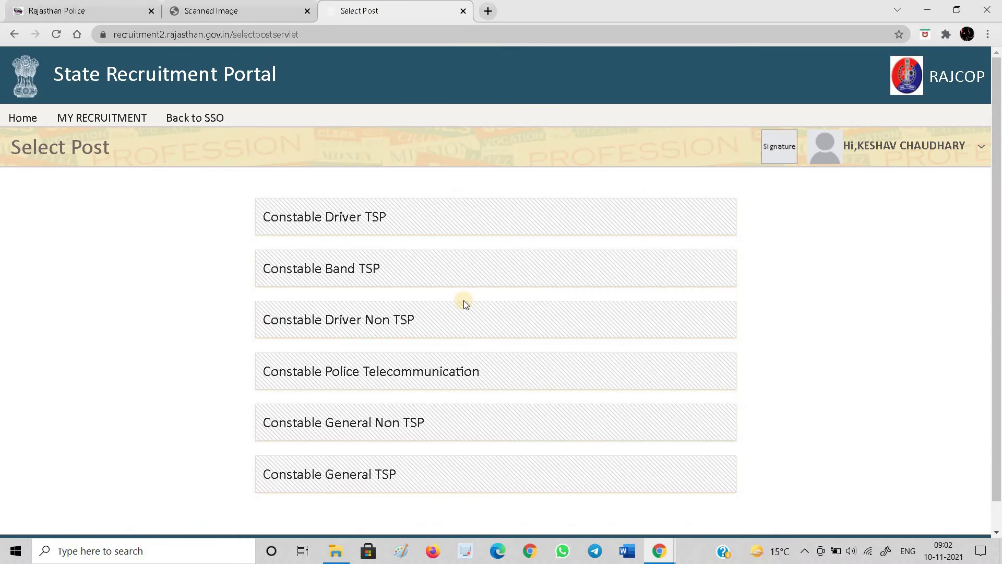
{"action": "left_click", "coordinate": [345, 422]}
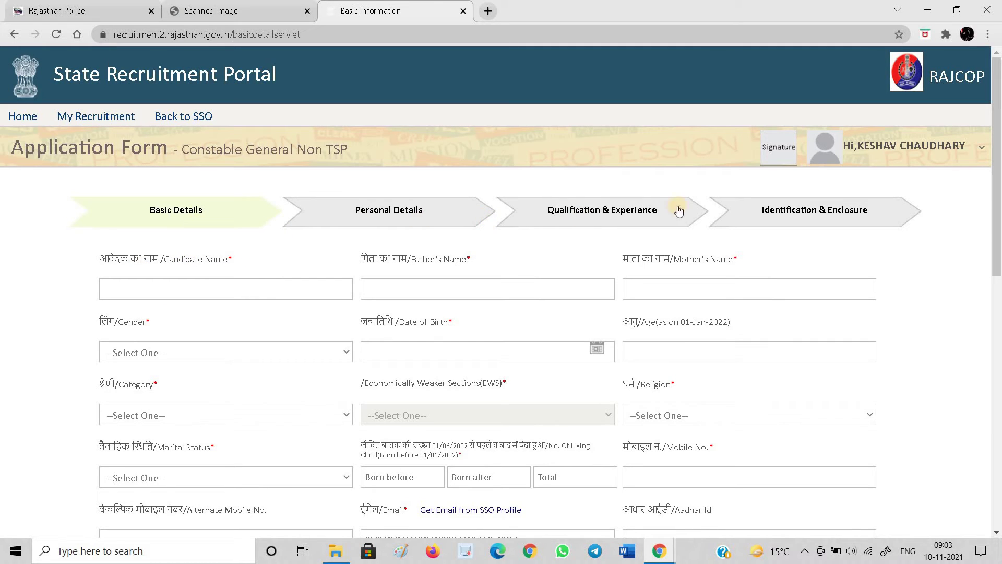
Enter the candidate's, father's and mother's names, correcting typos, and set gender to Male
{"action": "left_click", "coordinate": [146, 288]}
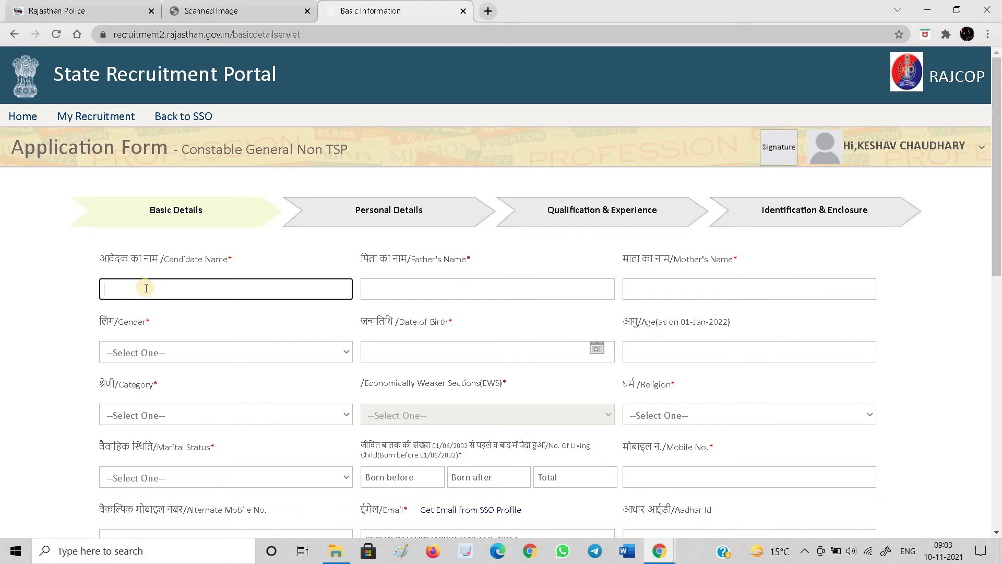
{"action": "key", "text": "Tab"}
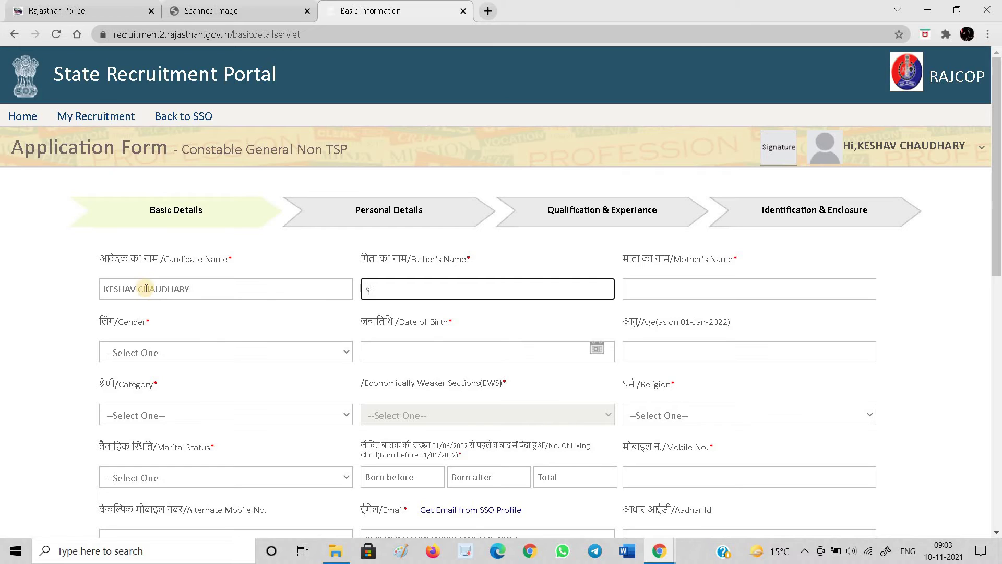
{"action": "key", "text": "Tab"}
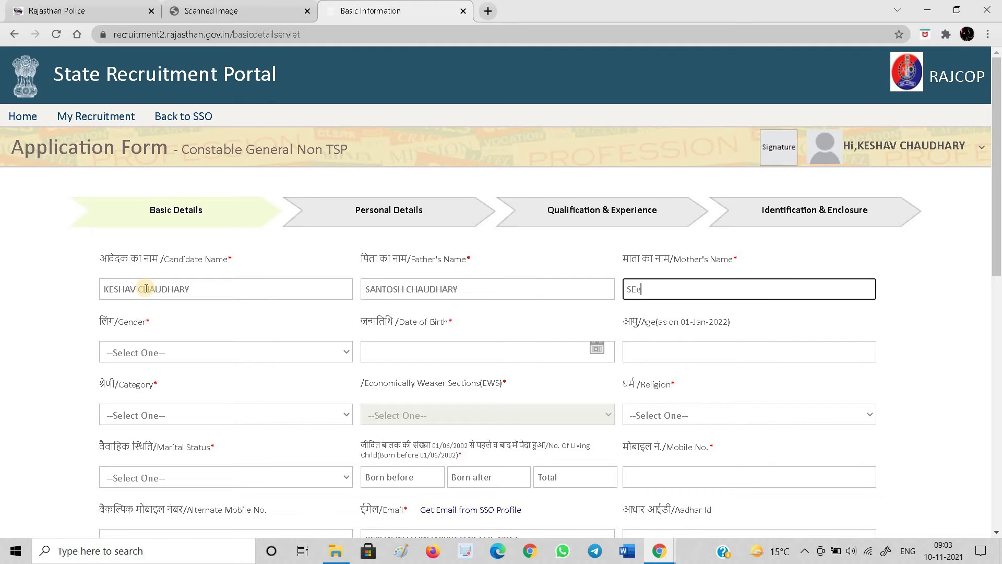
{"action": "key", "text": "Tab"}
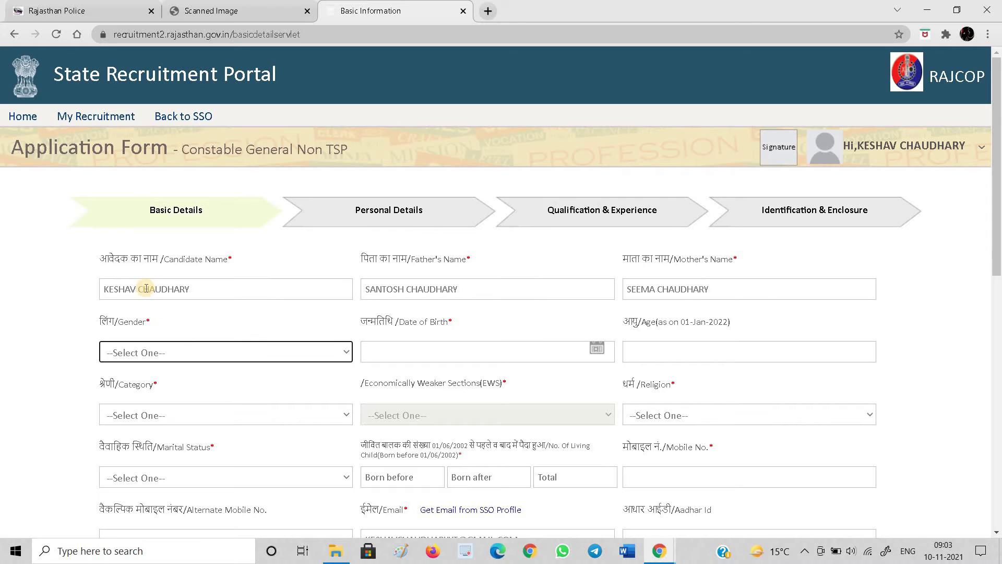
{"action": "key", "text": "Down"}
{"action": "key", "text": "Down"}
{"action": "key", "text": "Tab"}
{"action": "key", "text": "Tab"}
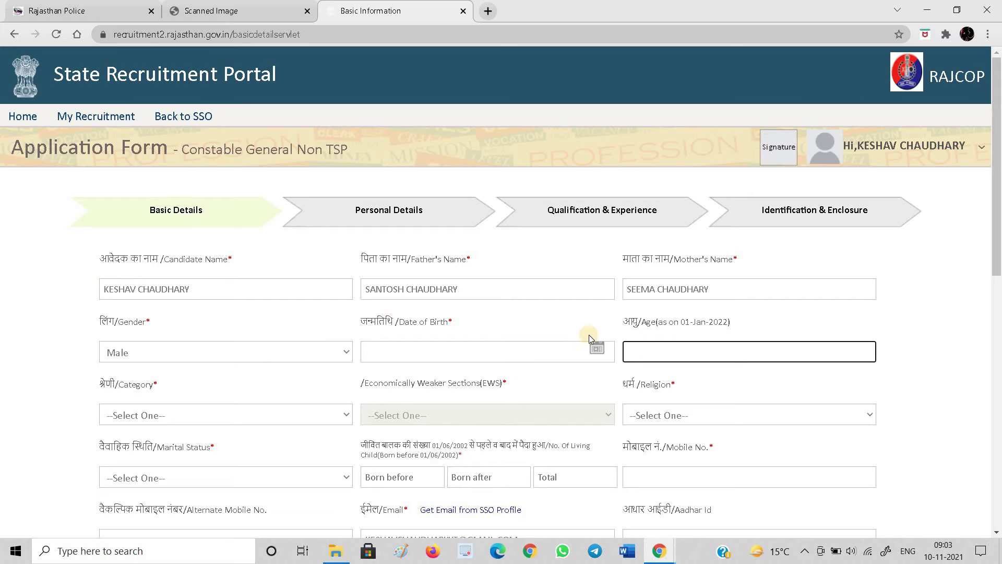
{"action": "left_click", "coordinate": [595, 345]}
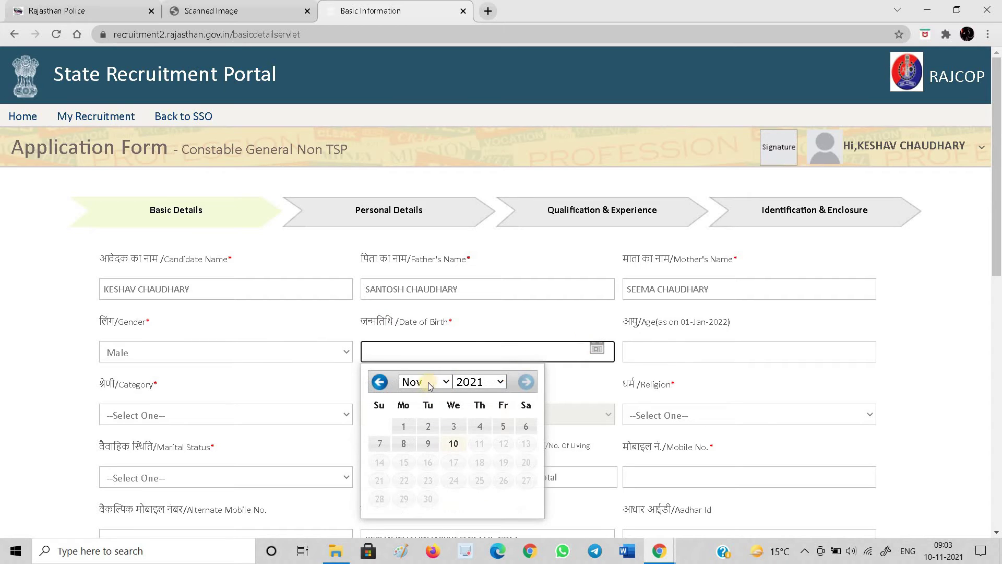
{"action": "left_click", "coordinate": [446, 381]}
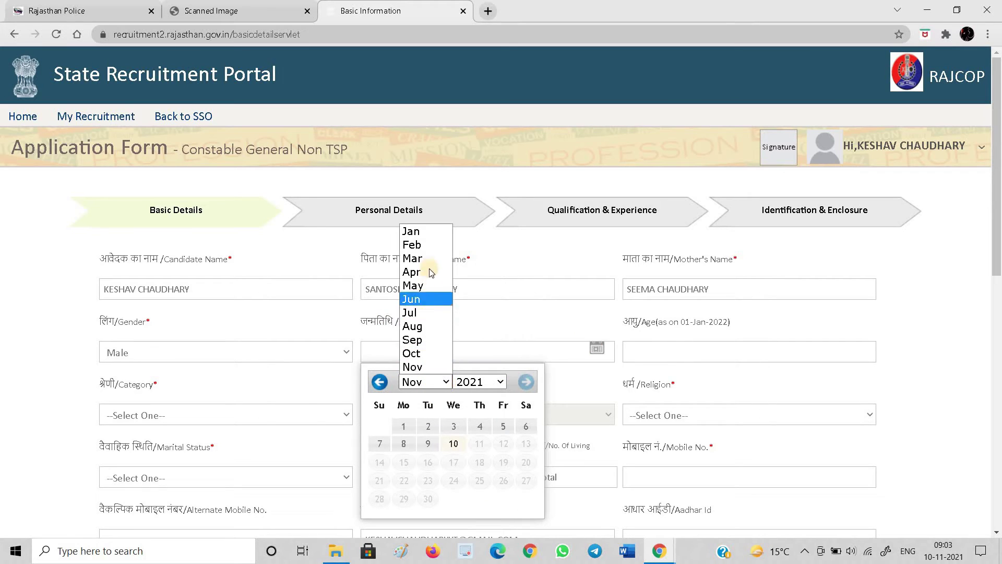
{"action": "left_click", "coordinate": [420, 326]}
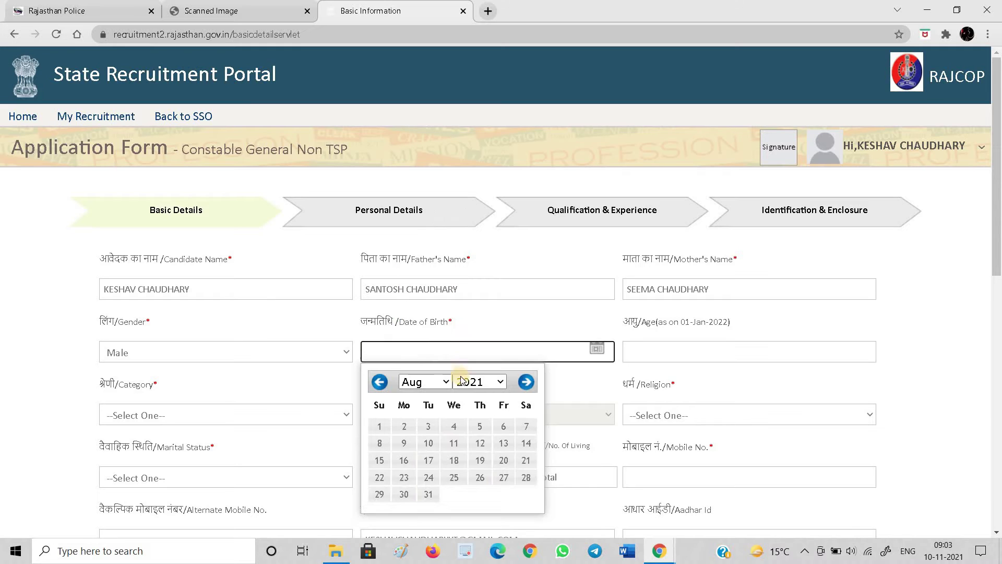
{"action": "left_click", "coordinate": [486, 384]}
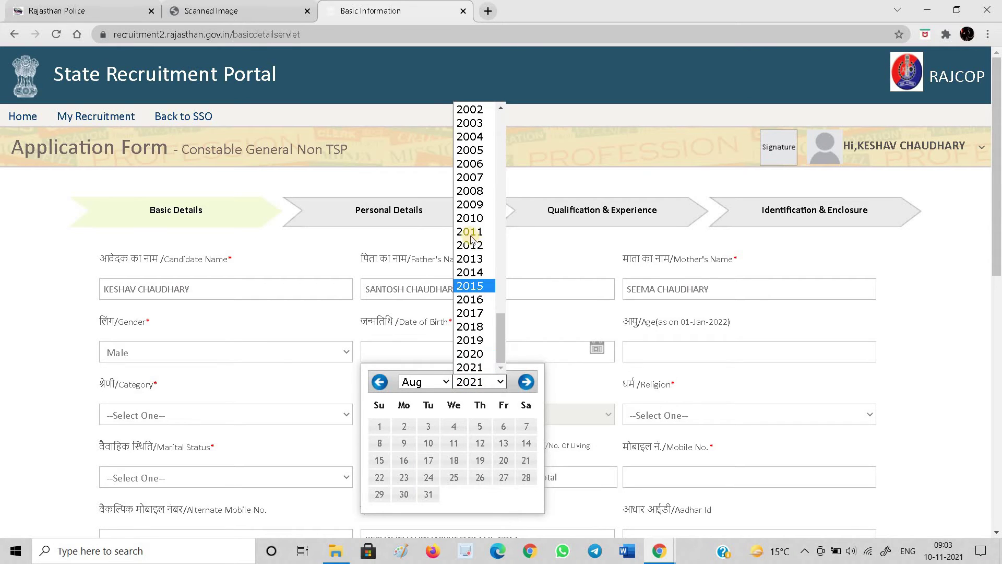
{"action": "scroll", "coordinate": [471, 152], "scroll_direction": "up", "scroll_amount": 3}
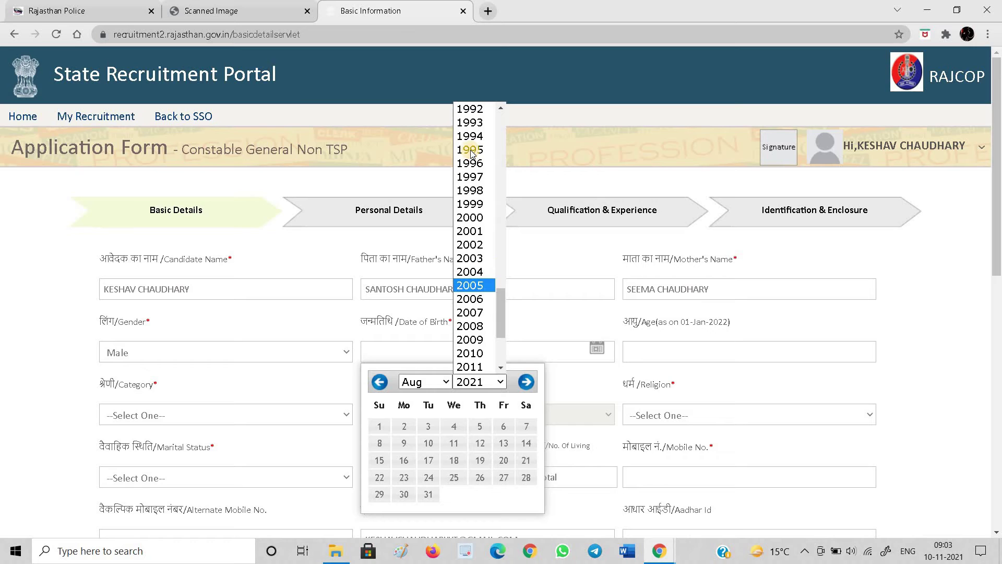
{"action": "left_click", "coordinate": [469, 204]}
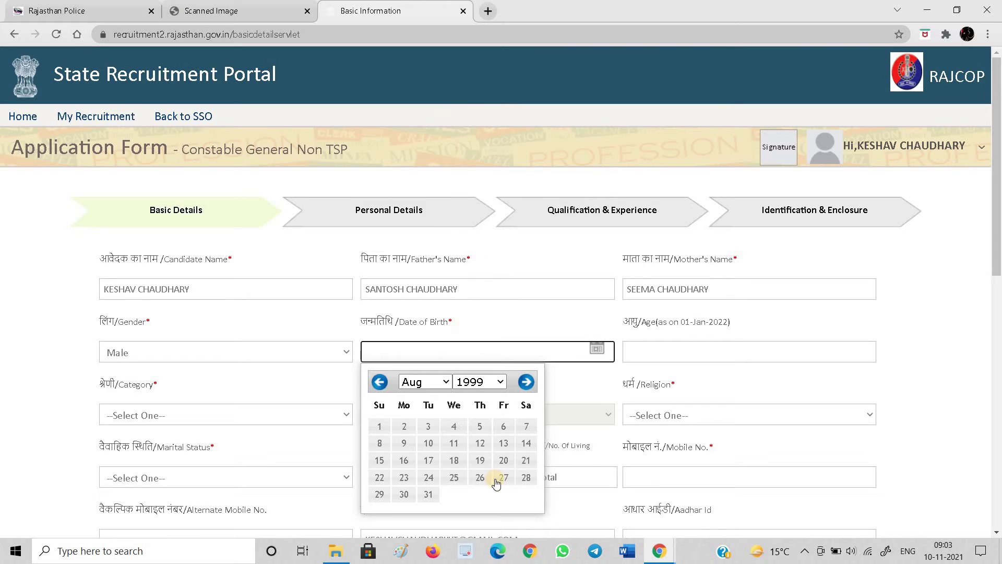
{"action": "left_click", "coordinate": [526, 443]}
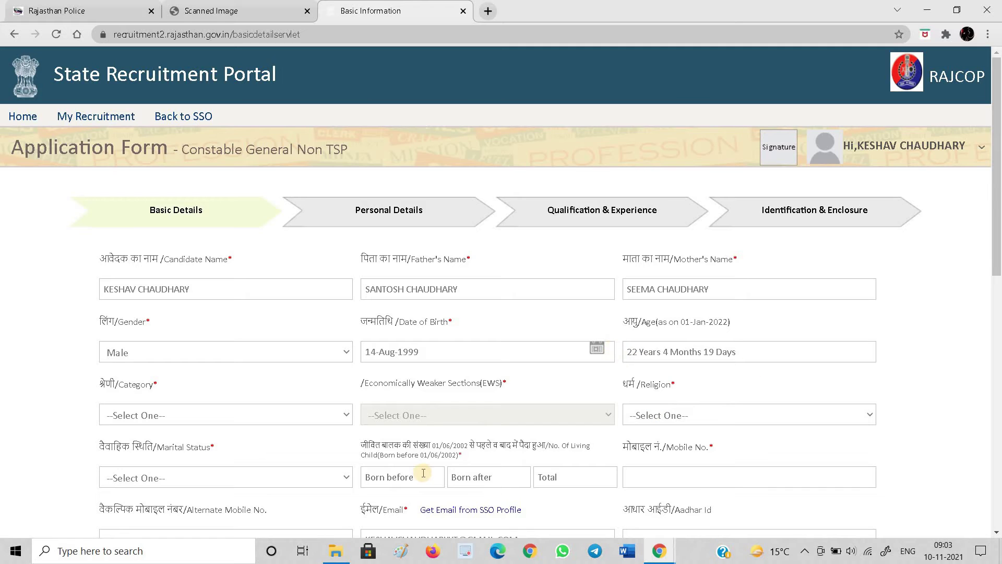
Set the category to GENERAL
{"action": "scroll", "coordinate": [423, 473], "scroll_direction": "down", "scroll_amount": 2}
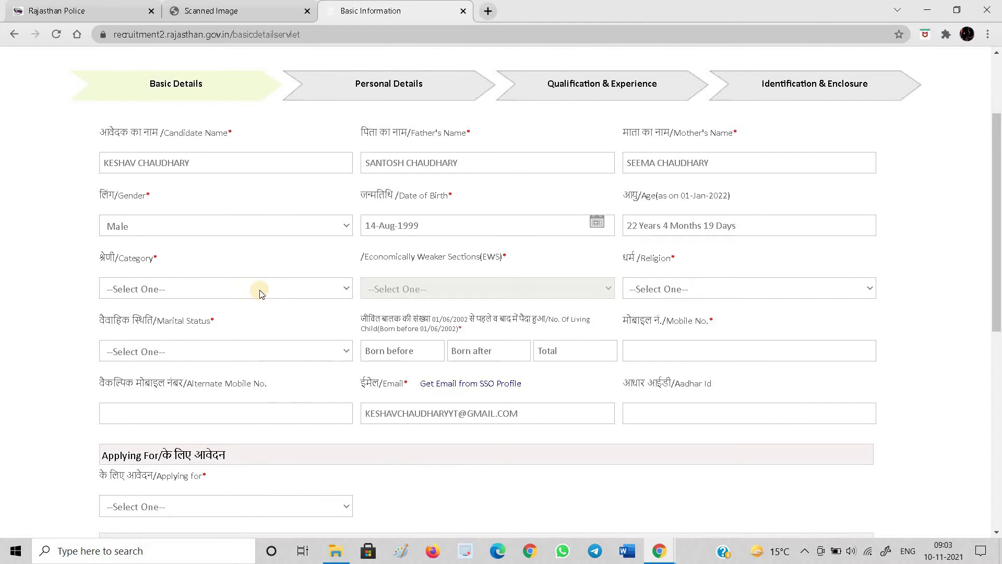
{"action": "left_click", "coordinate": [260, 292]}
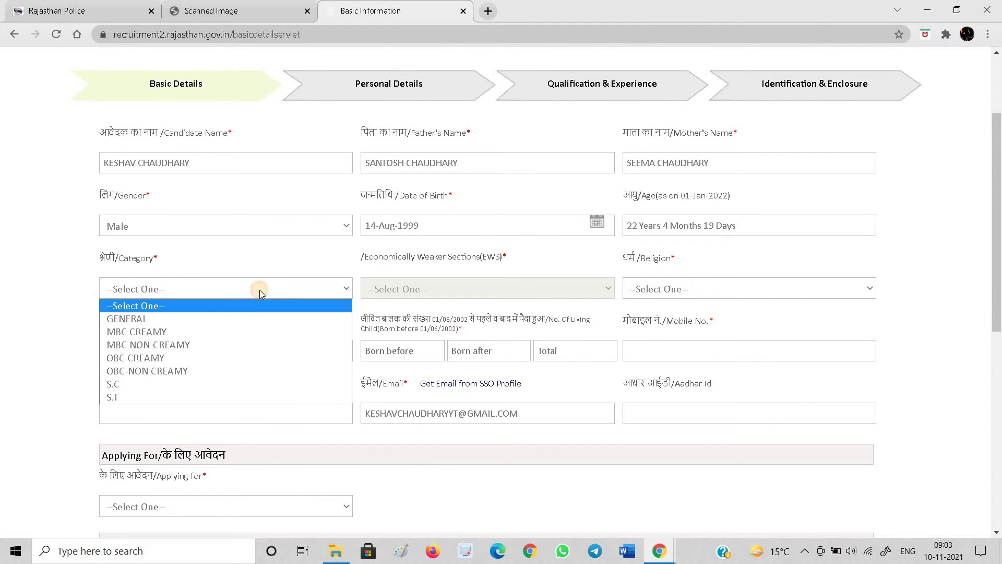
{"action": "left_click", "coordinate": [249, 319]}
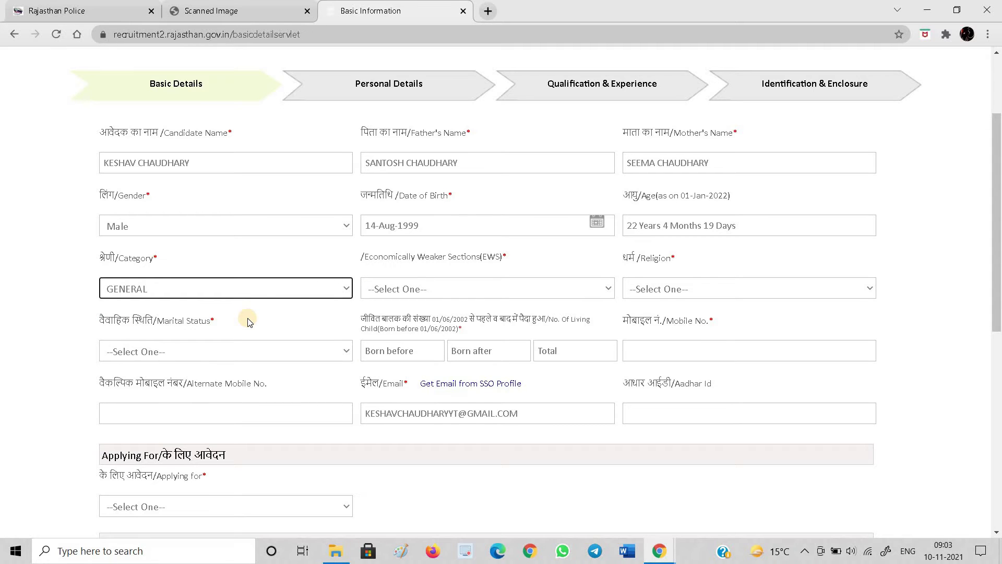
{"action": "left_click", "coordinate": [234, 289]}
{"action": "left_click", "coordinate": [233, 288]}
Set EWS to No, religion to HINDU and marital status to Single
{"action": "scroll", "coordinate": [452, 297], "scroll_direction": "up", "scroll_amount": 2}
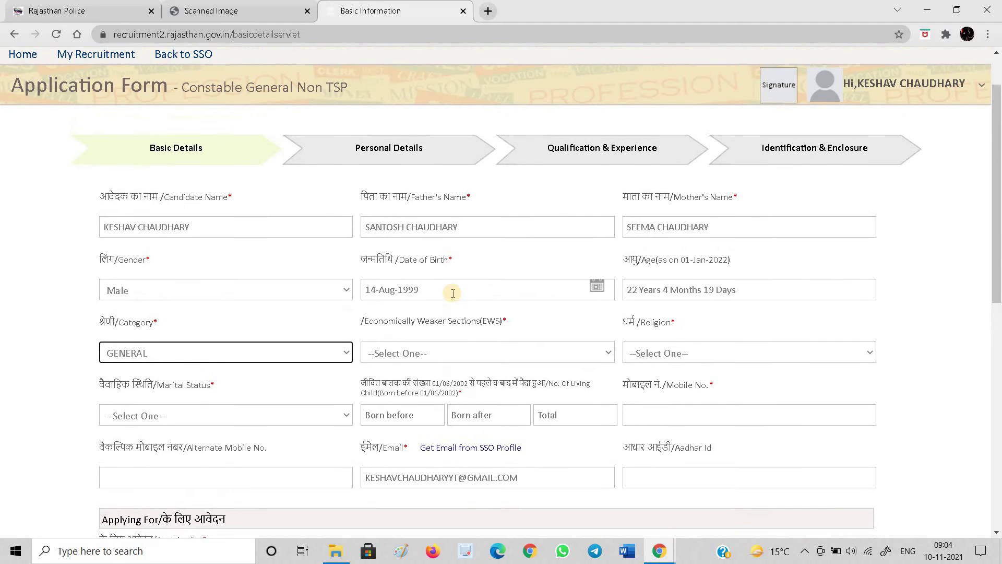
{"action": "scroll", "coordinate": [453, 293], "scroll_direction": "down", "scroll_amount": 3}
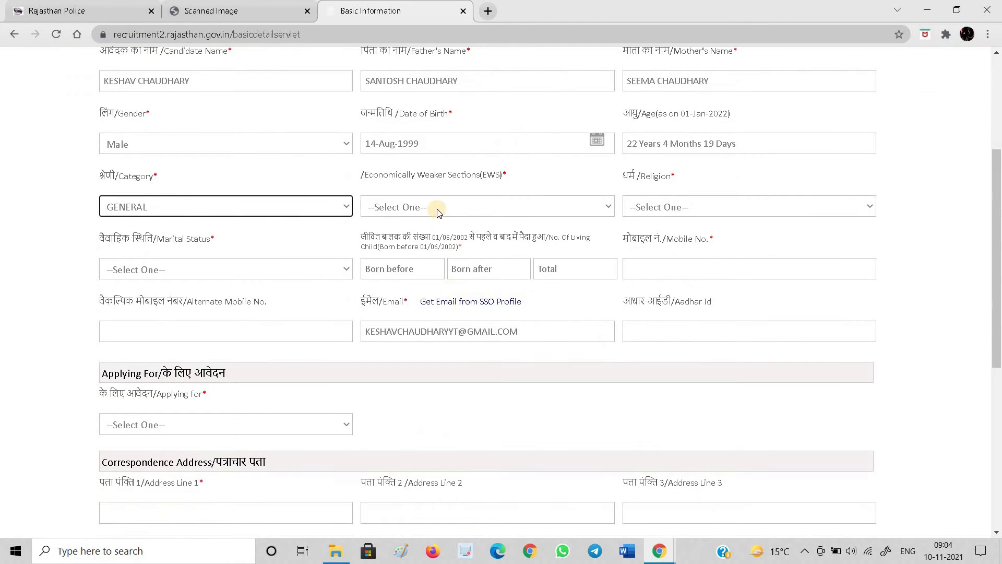
{"action": "left_click", "coordinate": [436, 207]}
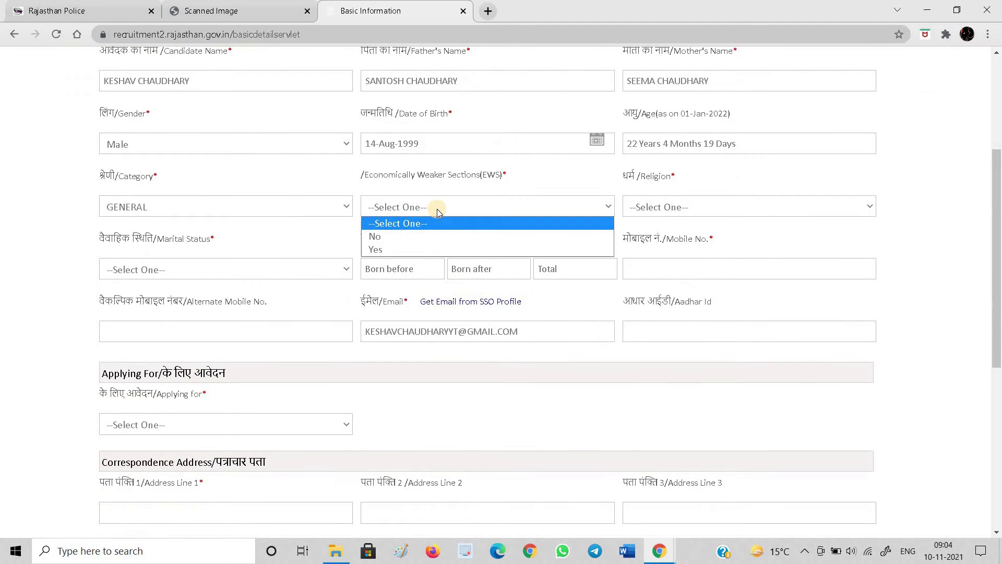
{"action": "left_click", "coordinate": [417, 234]}
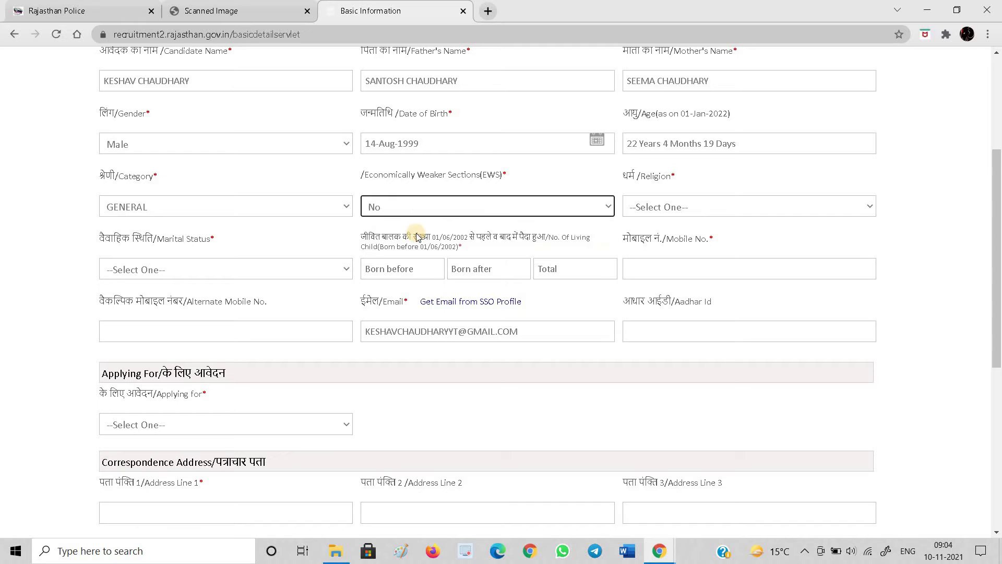
{"action": "left_click", "coordinate": [686, 209]}
{"action": "left_click", "coordinate": [672, 262]}
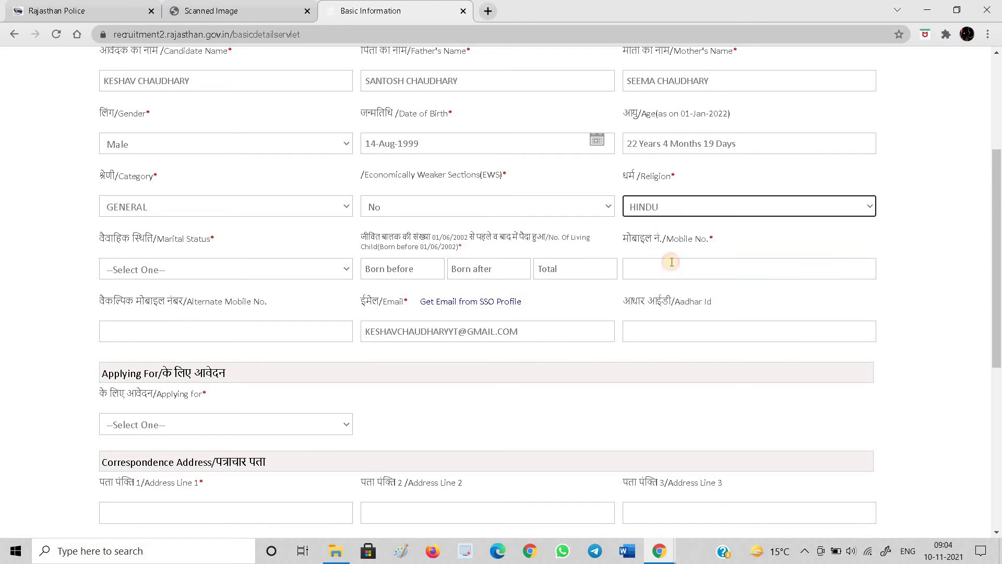
{"action": "left_click", "coordinate": [271, 279]}
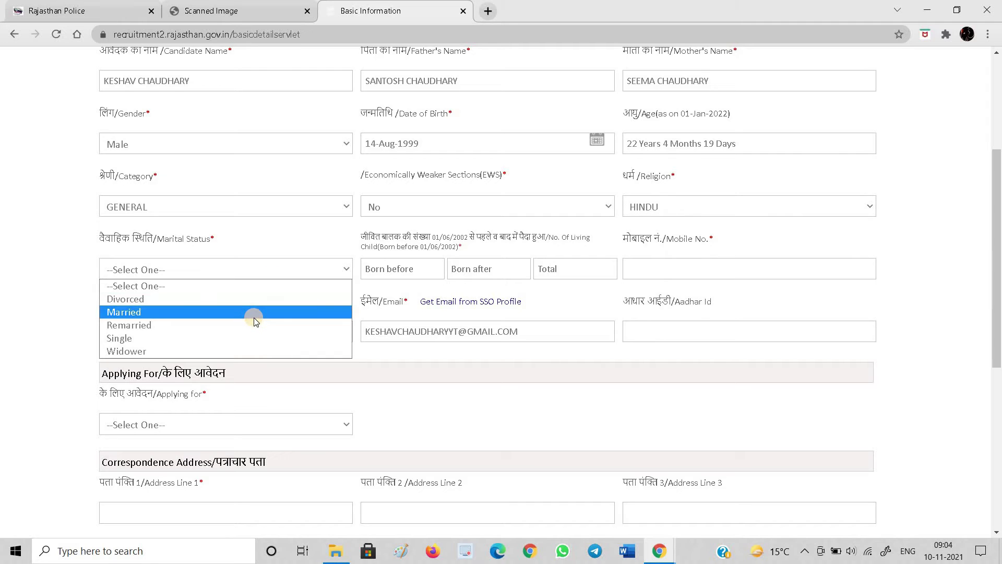
{"action": "left_click", "coordinate": [250, 338]}
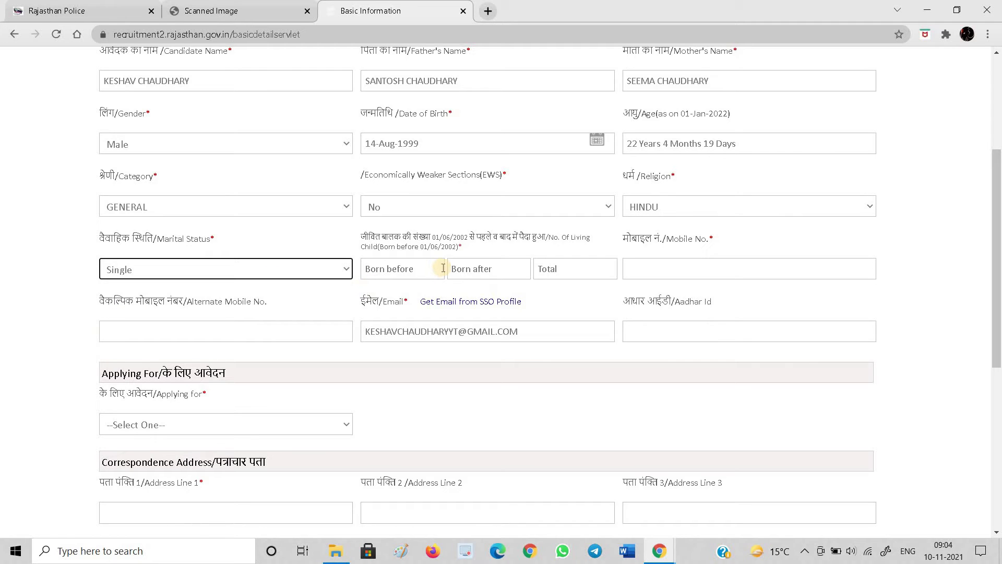
Enter 0 children born before and after 01/06/2002, then type the applicant's mobile number
{"action": "left_click", "coordinate": [416, 271]}
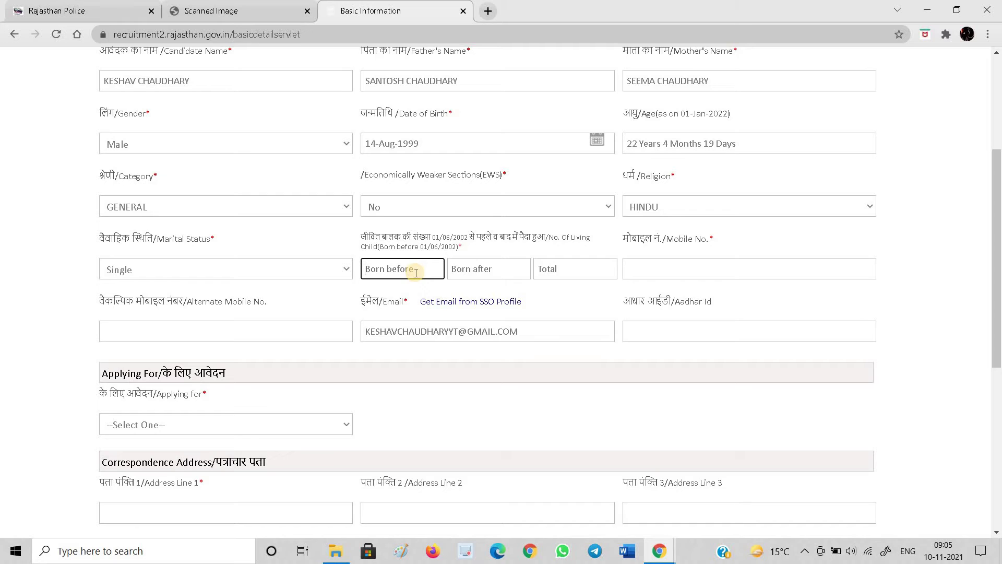
{"action": "type", "text": "0"}
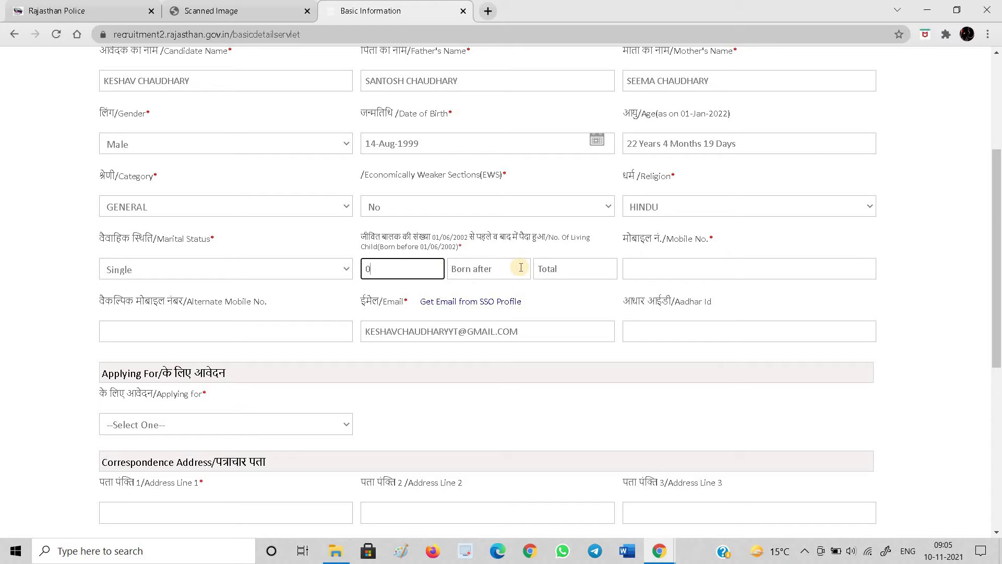
{"action": "left_click", "coordinate": [521, 267]}
{"action": "type", "text": "0"}
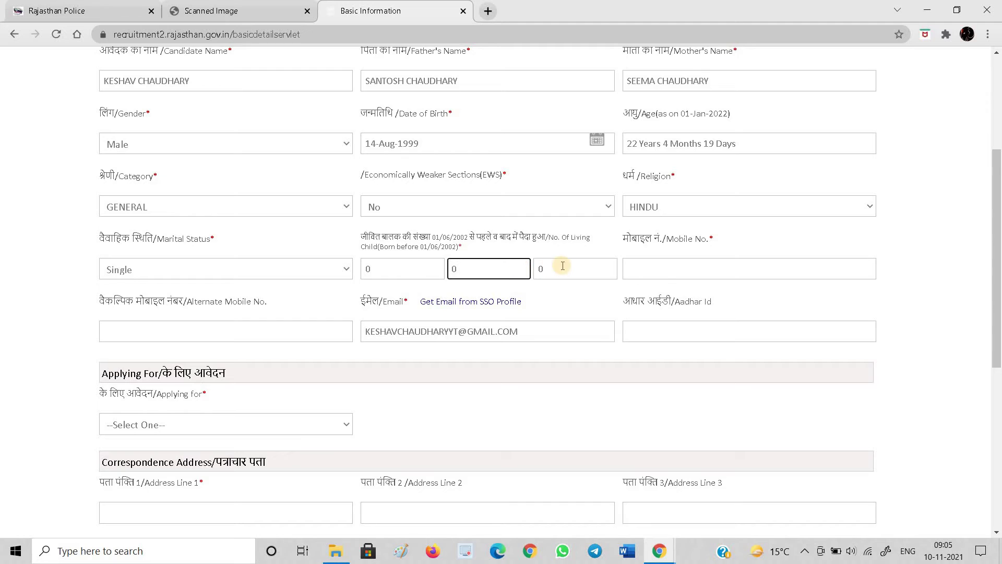
{"action": "left_click", "coordinate": [668, 268]}
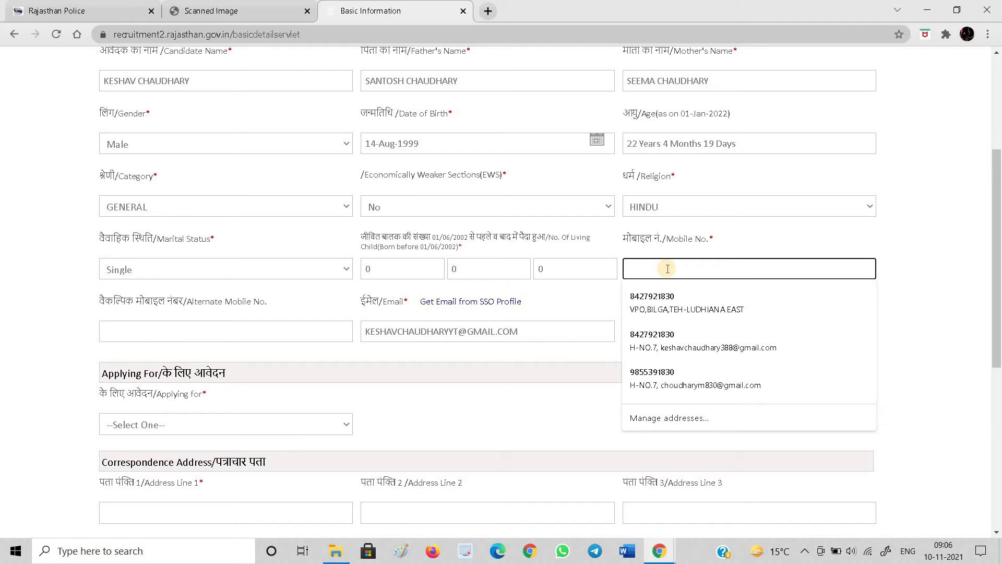
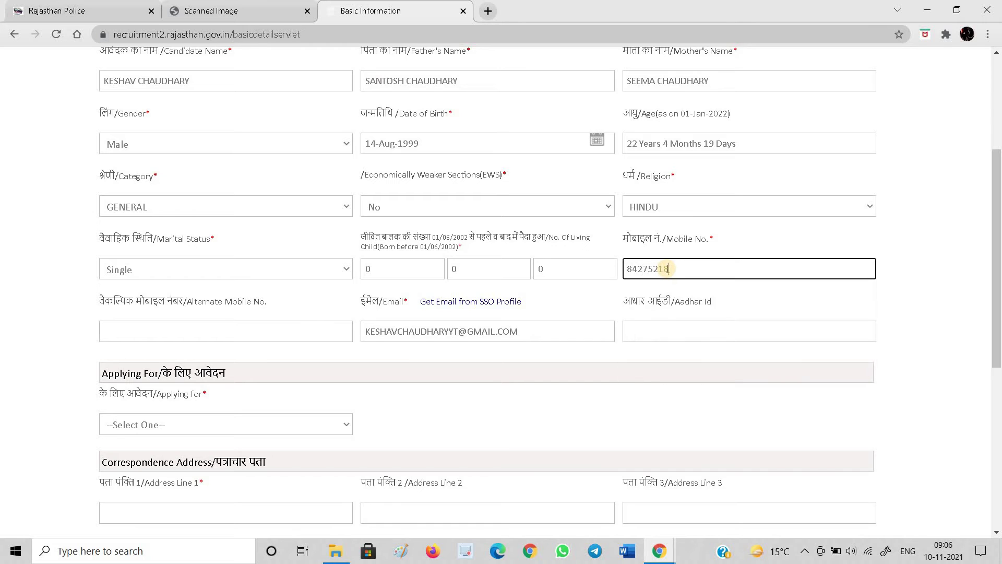
Choose DISTRICT JAIPUR RURAL as the unit applied for, replacing ELEVENTH BATTALION RAC DELHI
{"action": "scroll", "coordinate": [615, 398], "scroll_direction": "down", "scroll_amount": 1}
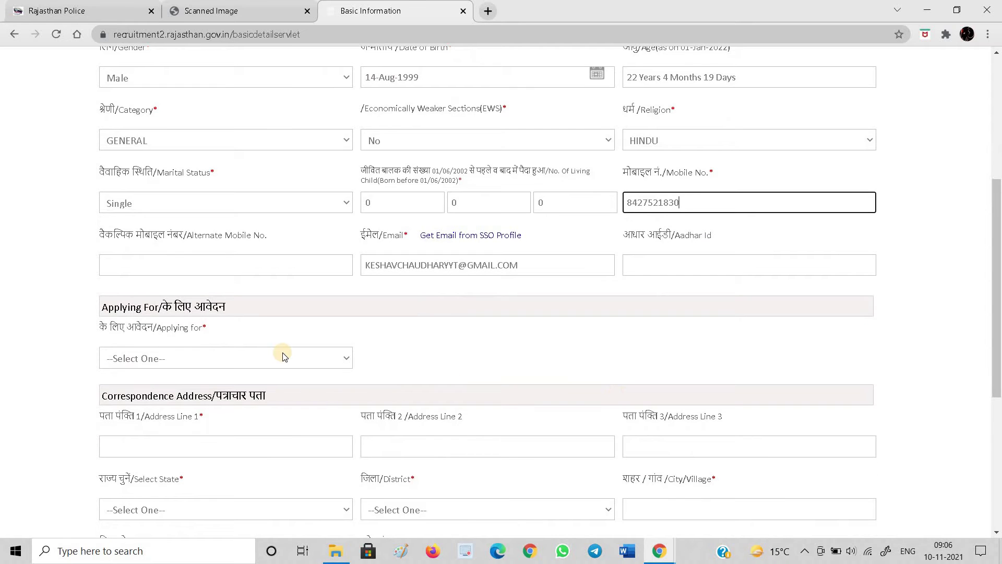
{"action": "left_click", "coordinate": [265, 359]}
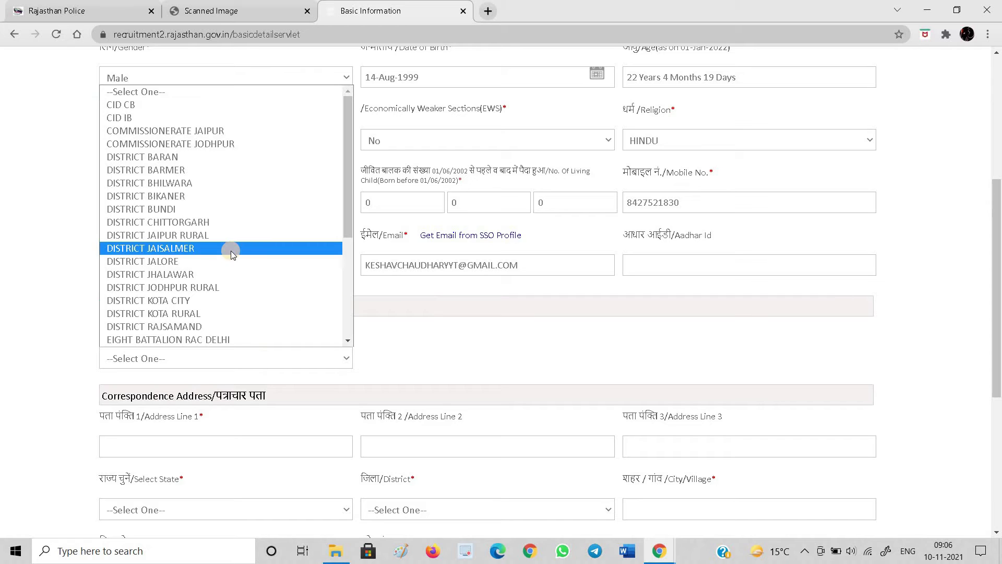
{"action": "scroll", "coordinate": [230, 250], "scroll_direction": "down", "scroll_amount": 4}
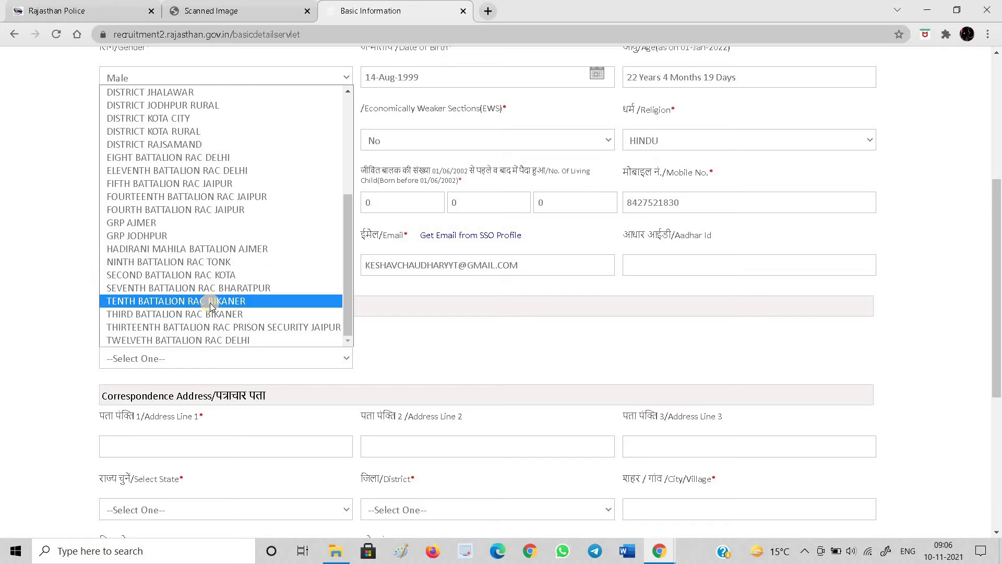
{"action": "scroll", "coordinate": [210, 305], "scroll_direction": "up", "scroll_amount": 2}
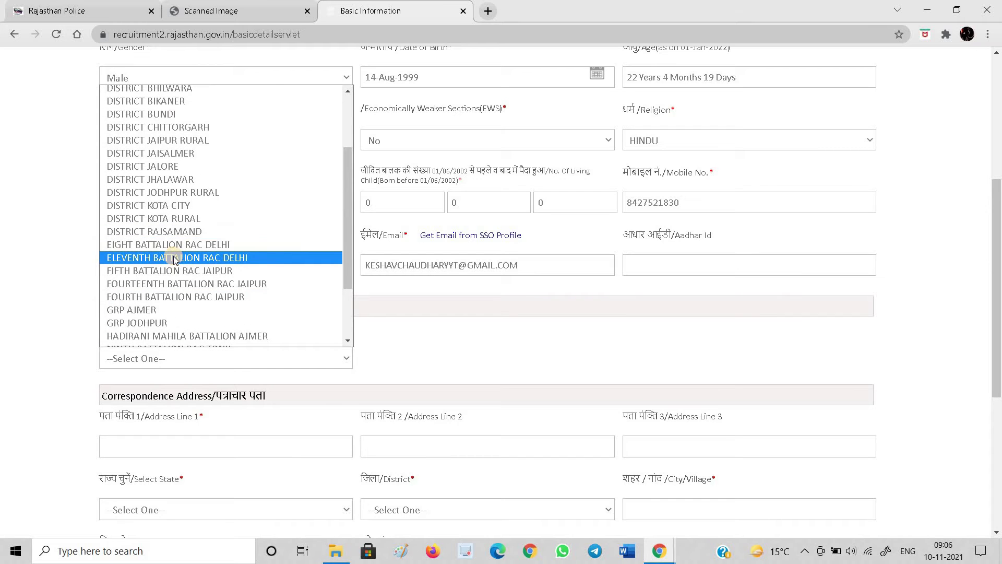
{"action": "left_click", "coordinate": [174, 260]}
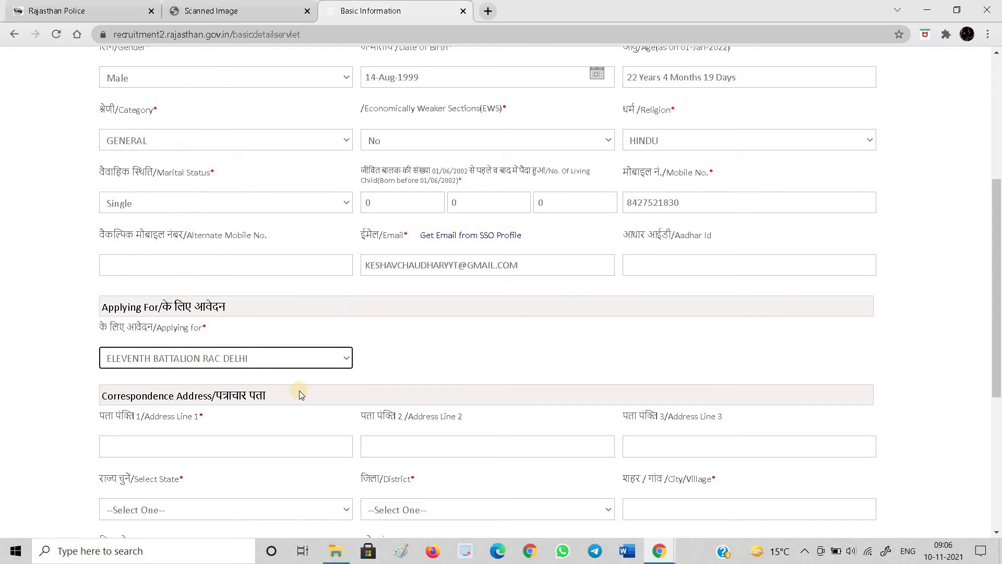
{"action": "scroll", "coordinate": [300, 394], "scroll_direction": "down", "scroll_amount": 2}
{"action": "left_click", "coordinate": [235, 260]}
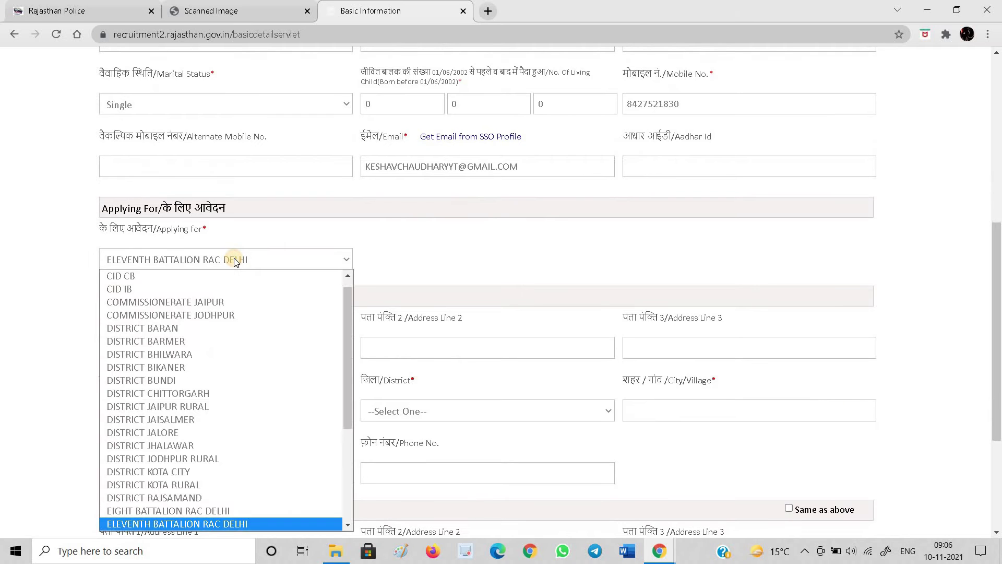
{"action": "left_click", "coordinate": [215, 406]}
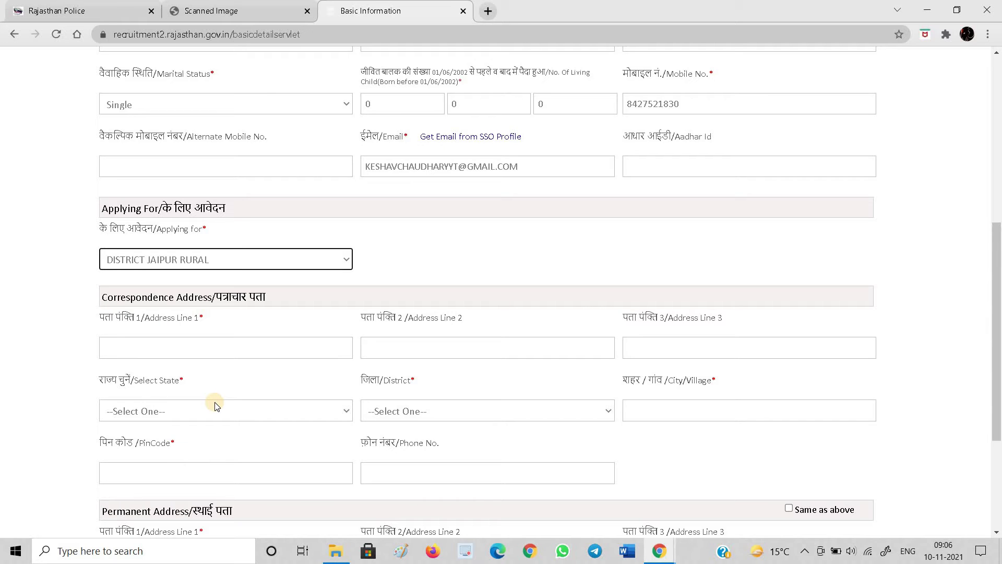
Fill the correspondence address from a saved address, with Ludhiana district and the city/village edited
{"action": "left_click", "coordinate": [190, 348]}
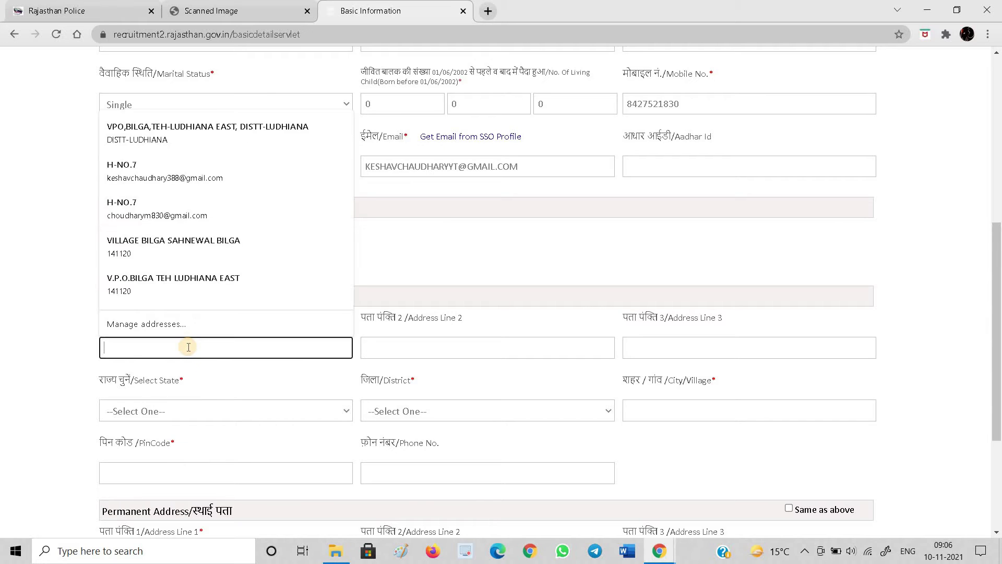
{"action": "left_click", "coordinate": [196, 140]}
{"action": "scroll", "coordinate": [394, 427], "scroll_direction": "down", "scroll_amount": 3}
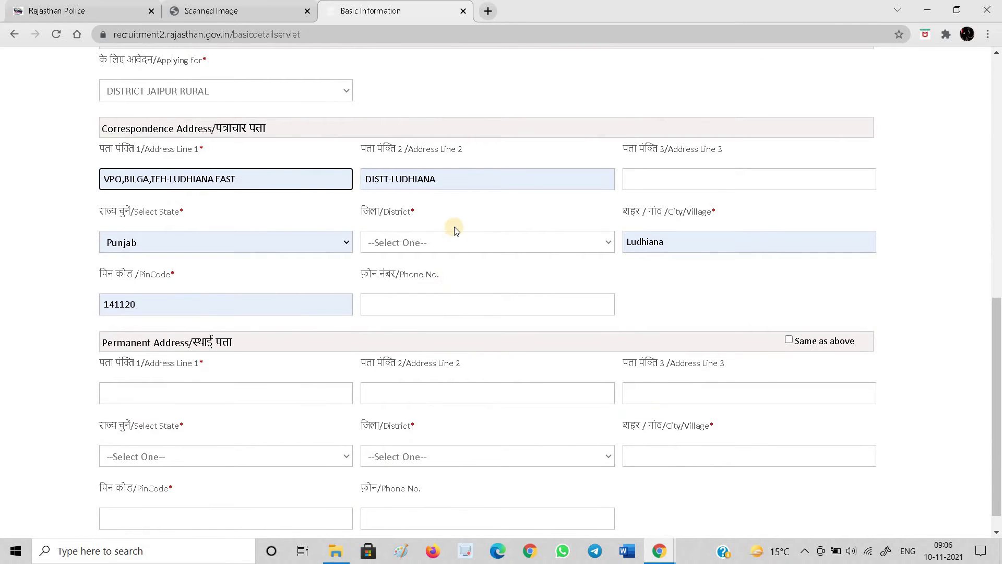
{"action": "left_click", "coordinate": [452, 243]}
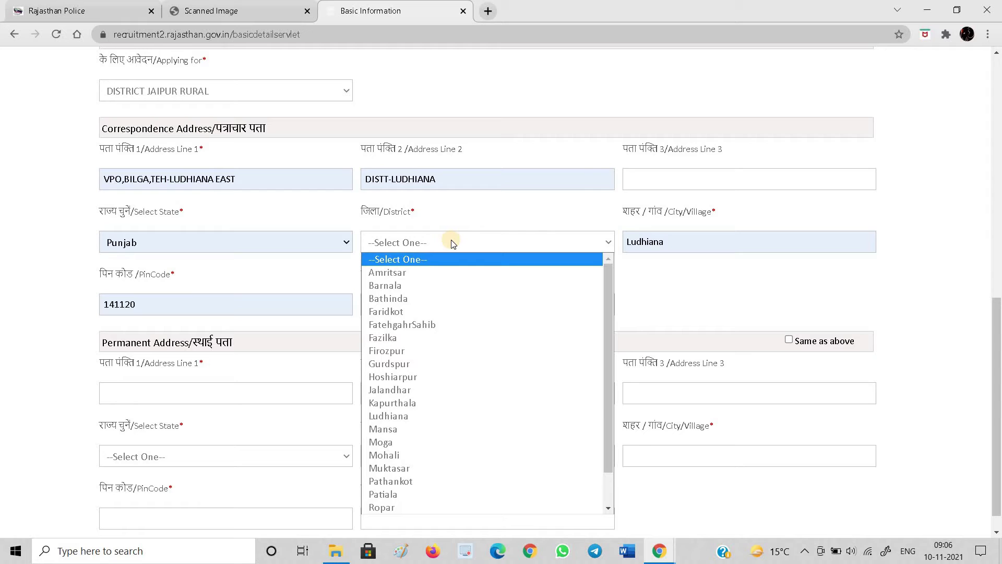
{"action": "key", "text": "l"}
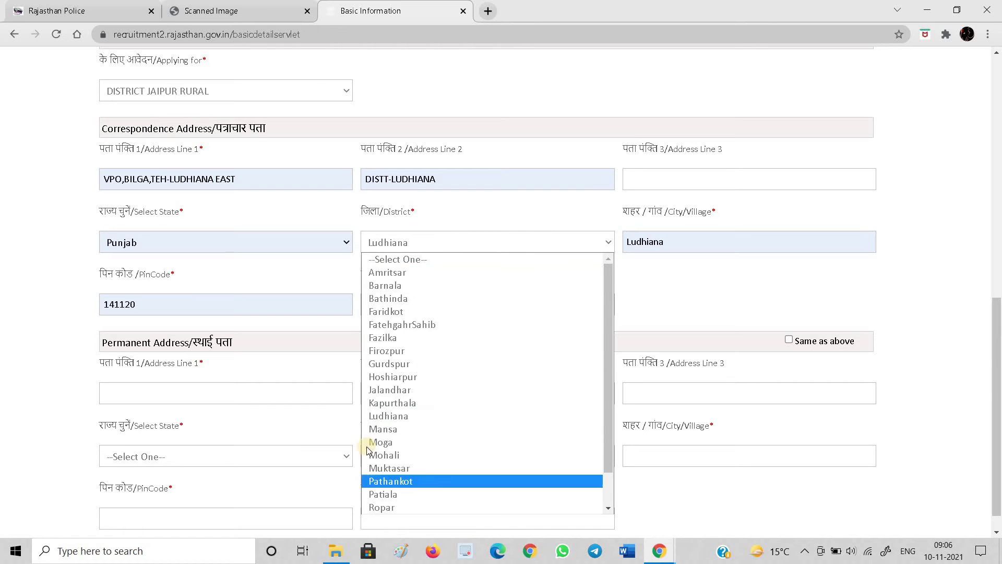
{"action": "left_click", "coordinate": [365, 416]}
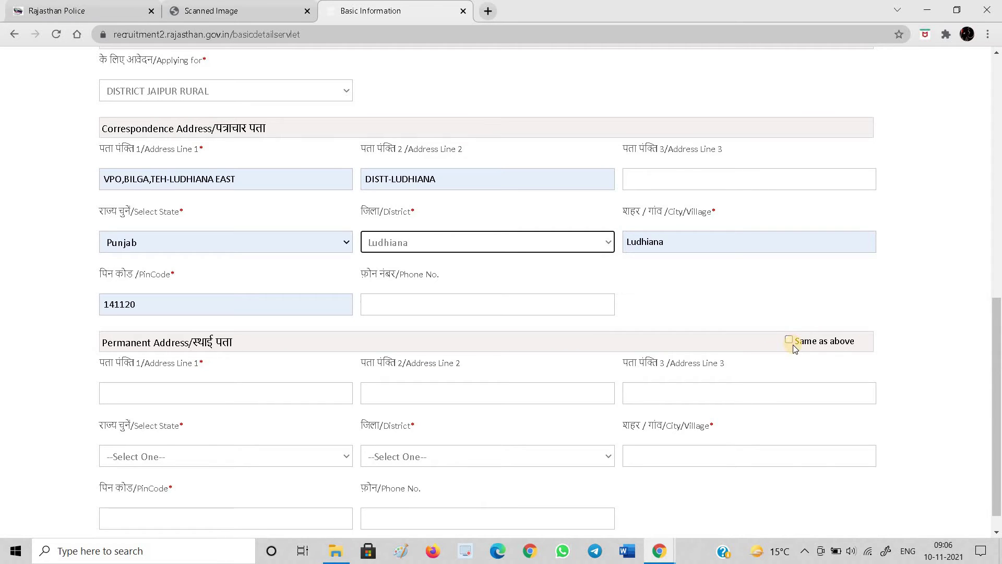
{"action": "left_click", "coordinate": [675, 236]}
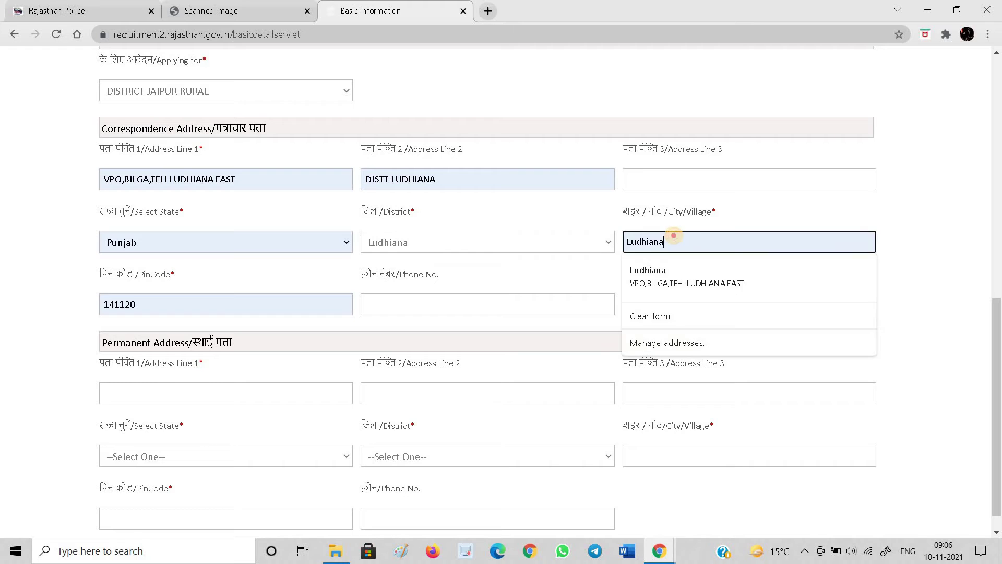
{"action": "double_click", "coordinate": [675, 236]}
{"action": "type", "text": "bilga"}
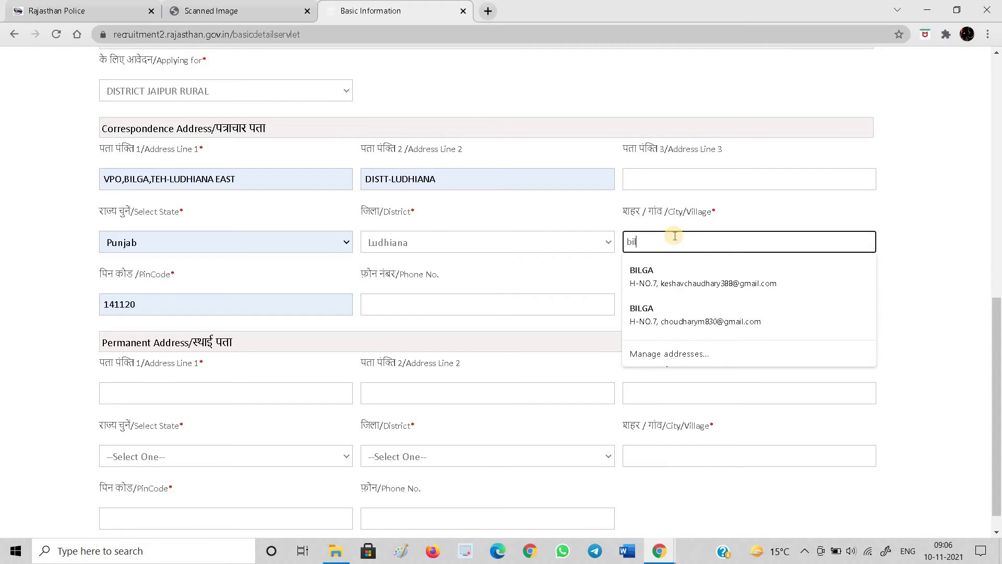
{"action": "left_click", "coordinate": [588, 342]}
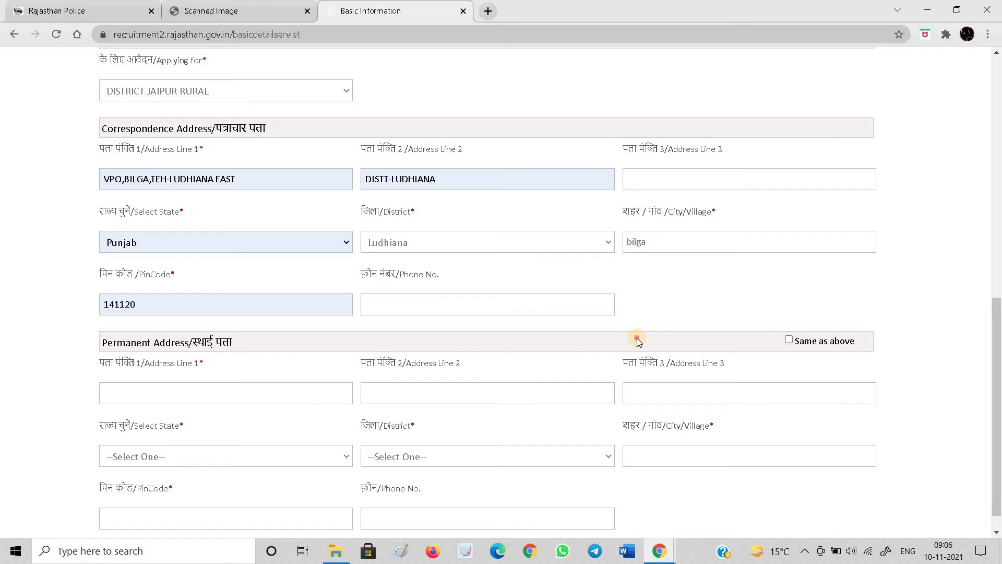
Copy the correspondence address to the permanent address and proceed to Personal Details
{"action": "left_click", "coordinate": [788, 340]}
{"action": "scroll", "coordinate": [553, 387], "scroll_direction": "down", "scroll_amount": 1}
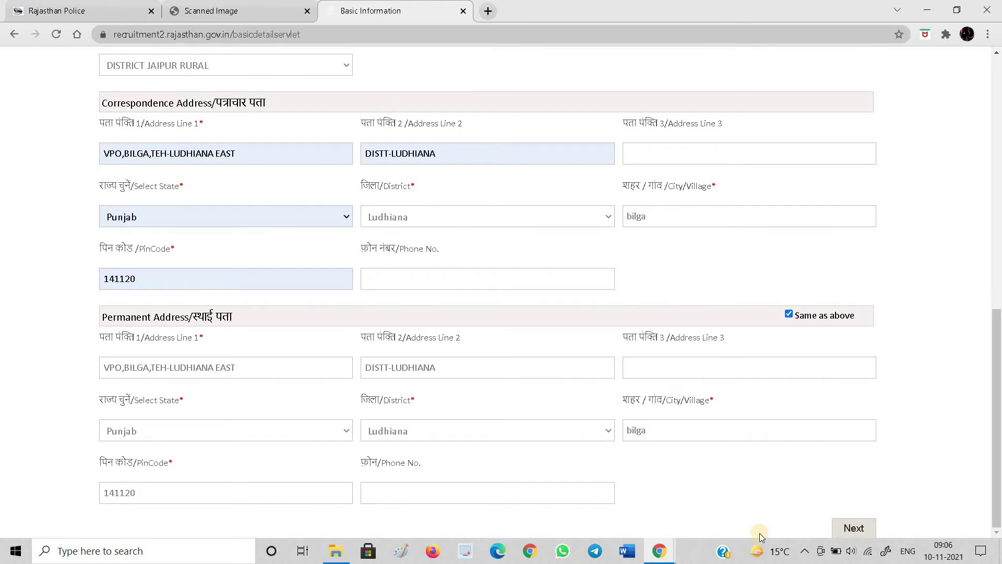
{"action": "left_click", "coordinate": [850, 527]}
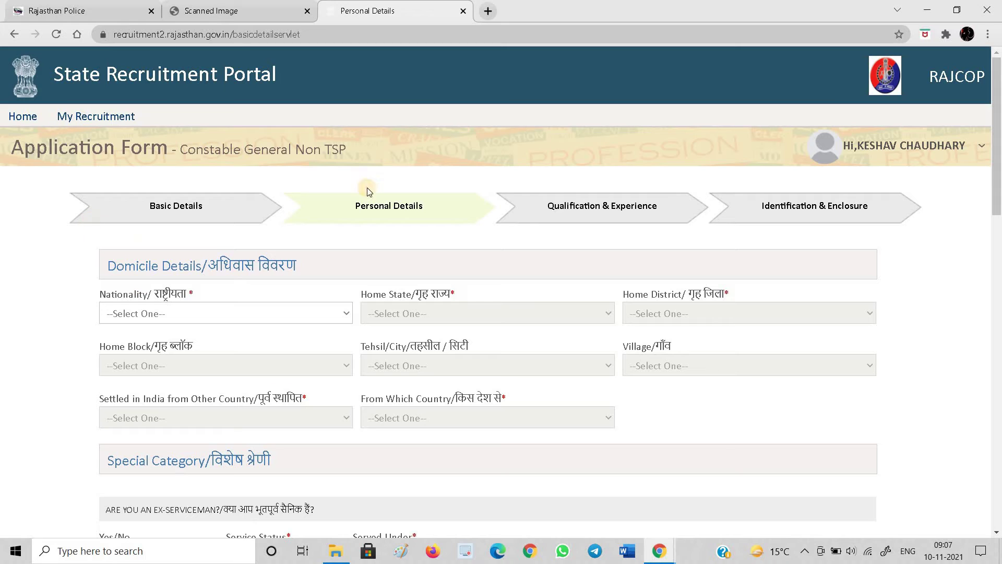
Set nationality to Indian and home state to Punjab
{"action": "left_click", "coordinate": [256, 311]}
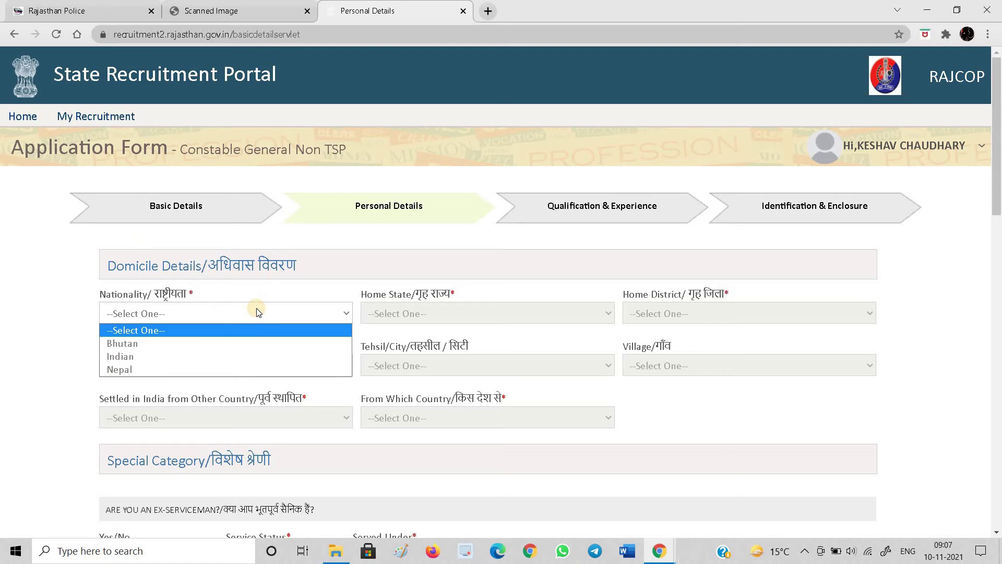
{"action": "left_click", "coordinate": [252, 356]}
{"action": "left_click", "coordinate": [418, 312]}
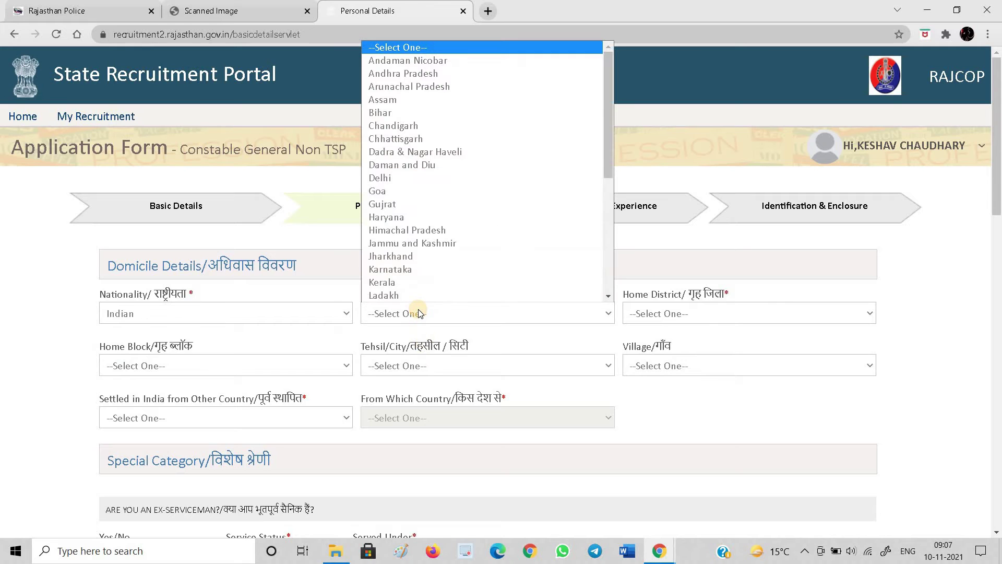
{"action": "key", "text": "p"}
{"action": "key", "text": "Down"}
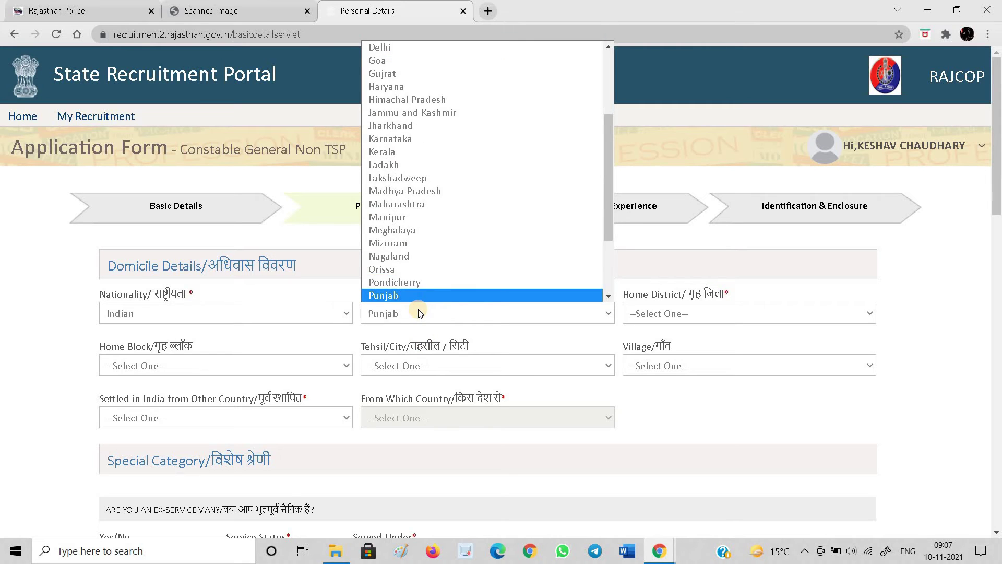
{"action": "key", "text": "Return"}
Set home district to Ludhiana and answer No to settling from another country
{"action": "key", "text": "Tab"}
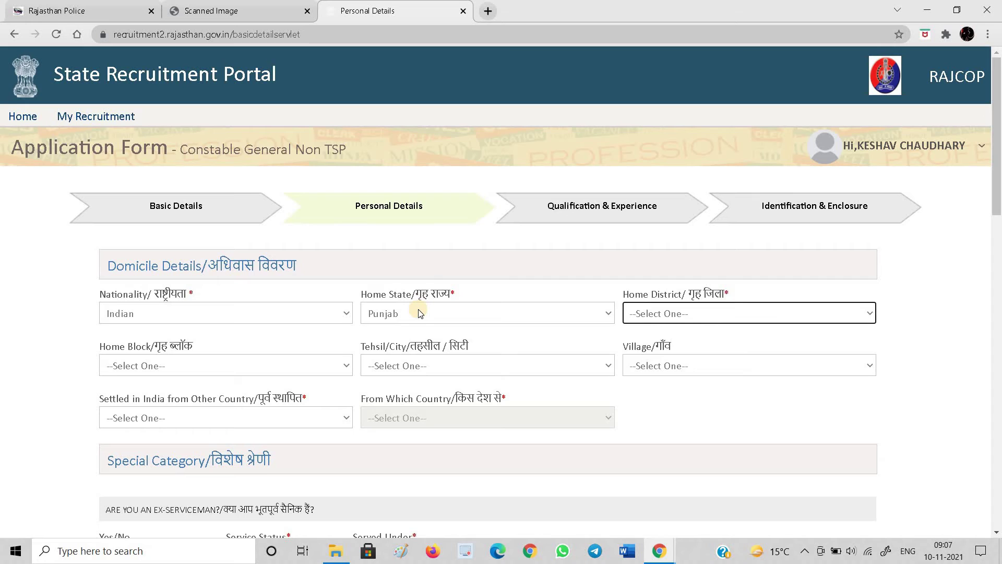
{"action": "key", "text": "l"}
{"action": "key", "text": "Tab"}
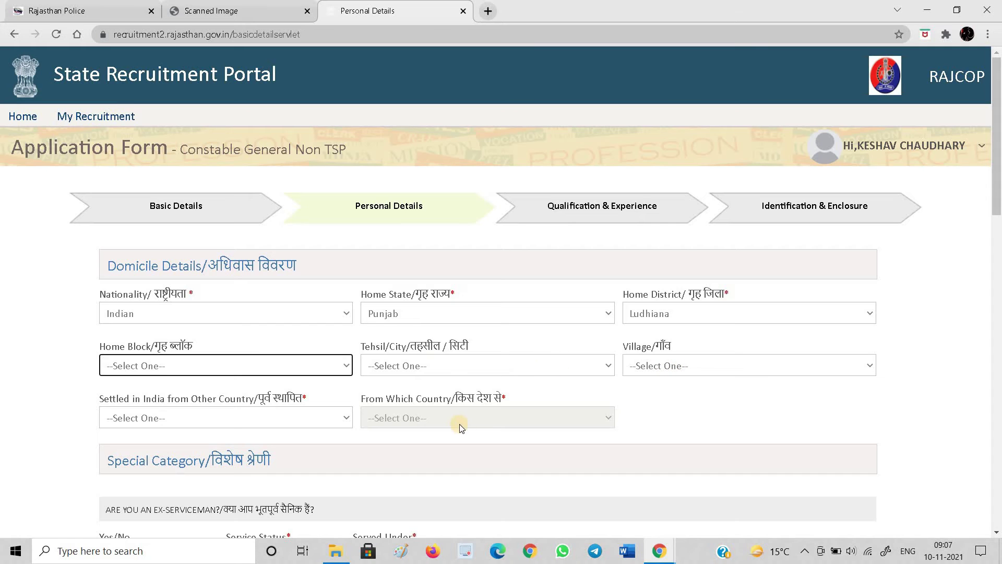
{"action": "scroll", "coordinate": [459, 404], "scroll_direction": "down", "scroll_amount": 2}
{"action": "left_click", "coordinate": [207, 304]}
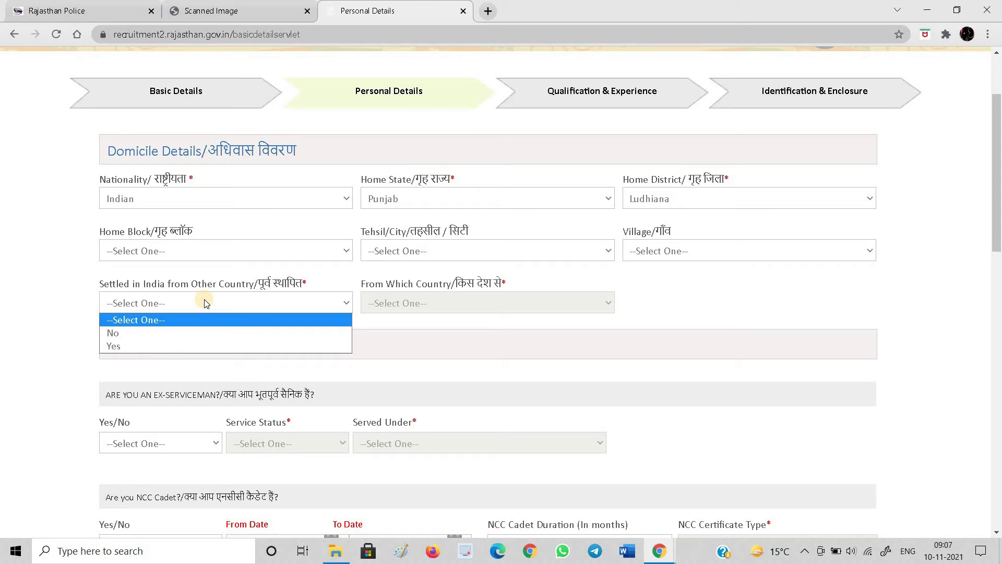
{"action": "left_click", "coordinate": [184, 333]}
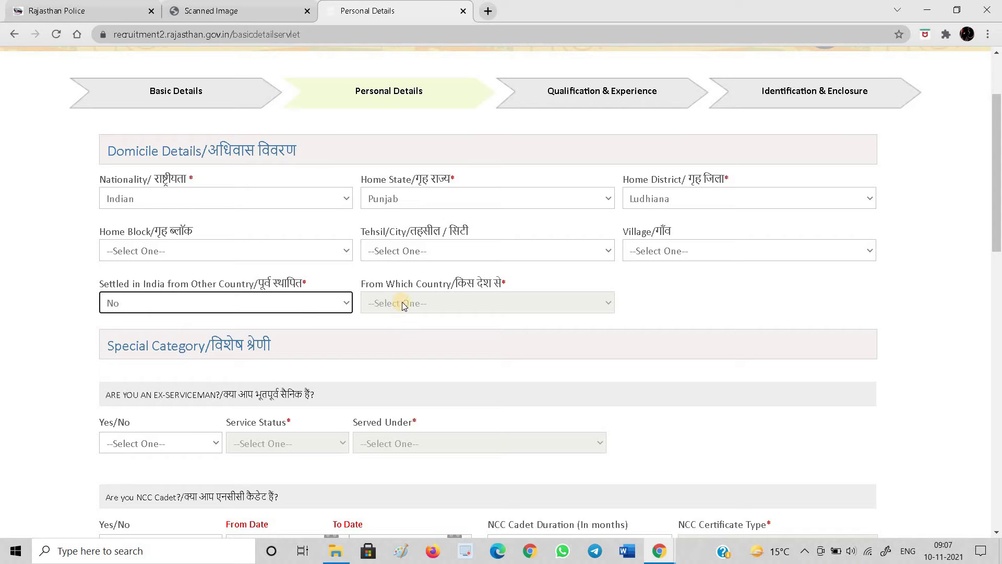
Answer No to the ex-serviceman and NCC cadet questions
{"action": "scroll", "coordinate": [435, 309], "scroll_direction": "down", "scroll_amount": 2}
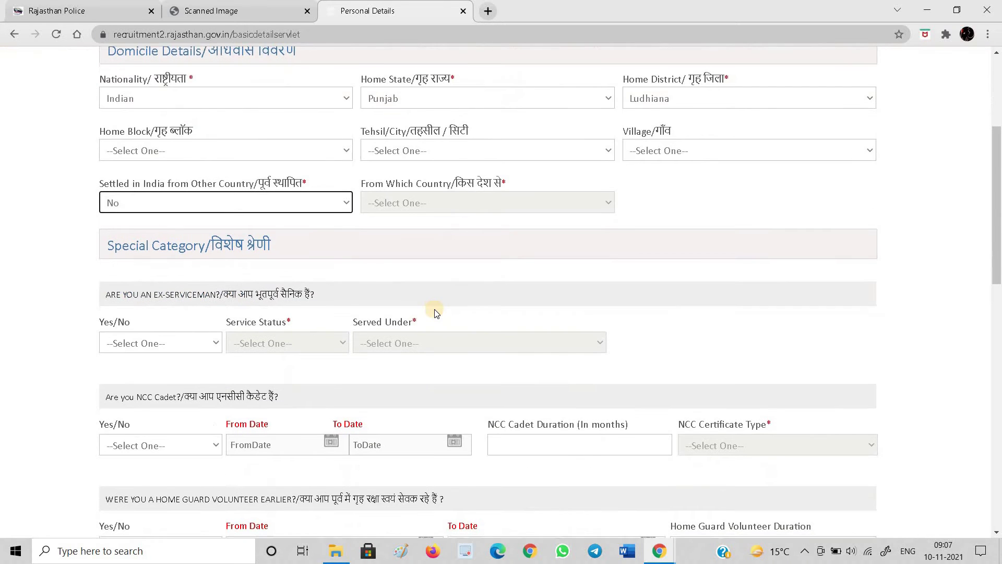
{"action": "scroll", "coordinate": [436, 312], "scroll_direction": "down", "scroll_amount": 1}
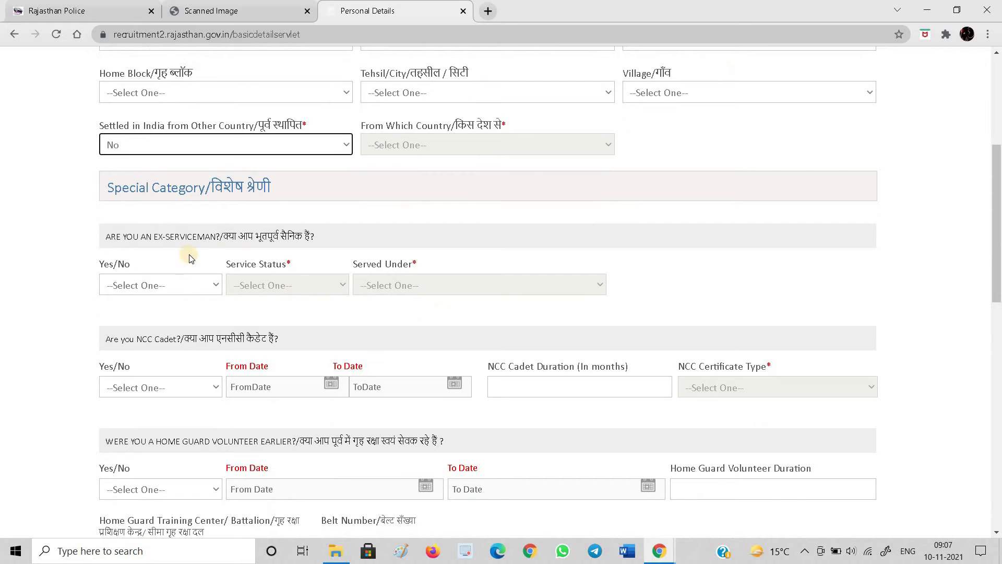
{"action": "left_click", "coordinate": [179, 293]}
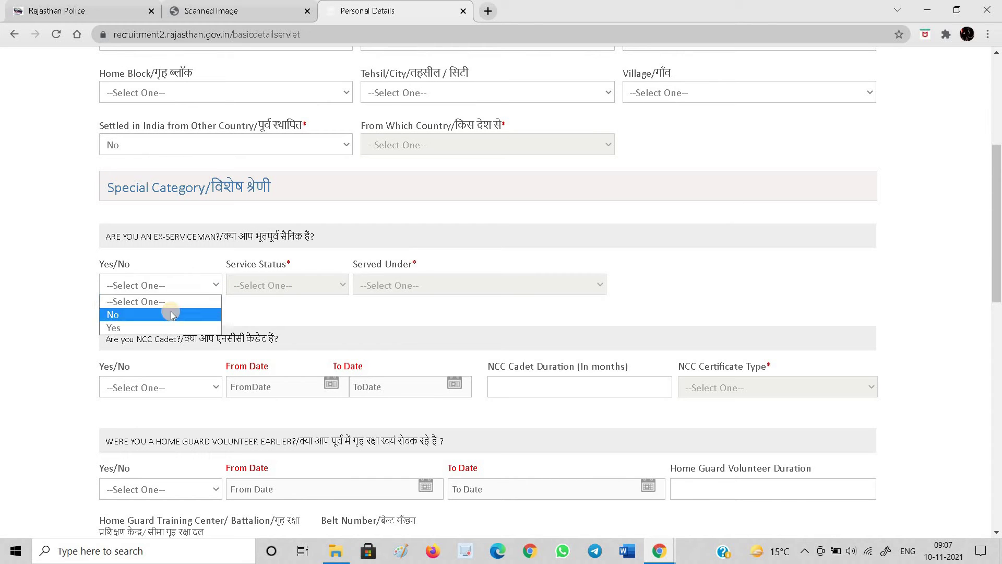
{"action": "left_click", "coordinate": [172, 312]}
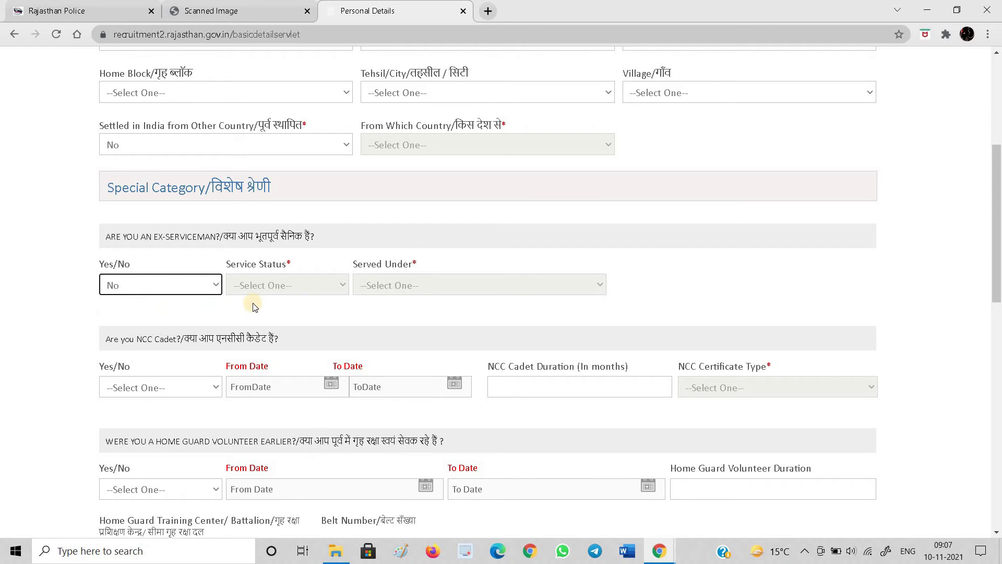
{"action": "scroll", "coordinate": [172, 313], "scroll_direction": "down", "scroll_amount": 2}
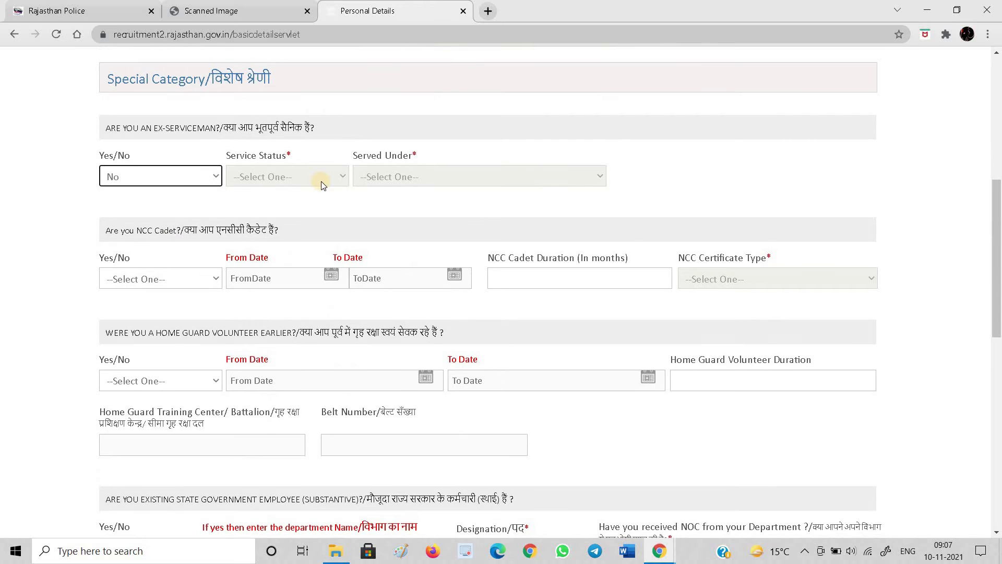
{"action": "left_click", "coordinate": [134, 278]}
{"action": "left_click", "coordinate": [124, 308]}
Answer No to the home guard volunteer and state government employee questions
{"action": "scroll", "coordinate": [166, 319], "scroll_direction": "down", "scroll_amount": 1}
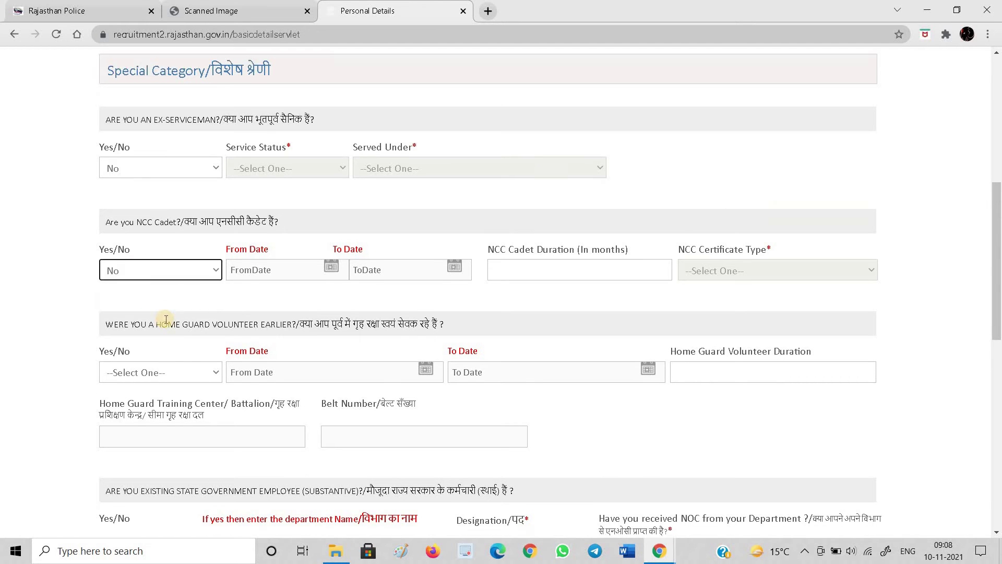
{"action": "scroll", "coordinate": [166, 319], "scroll_direction": "down", "scroll_amount": 2}
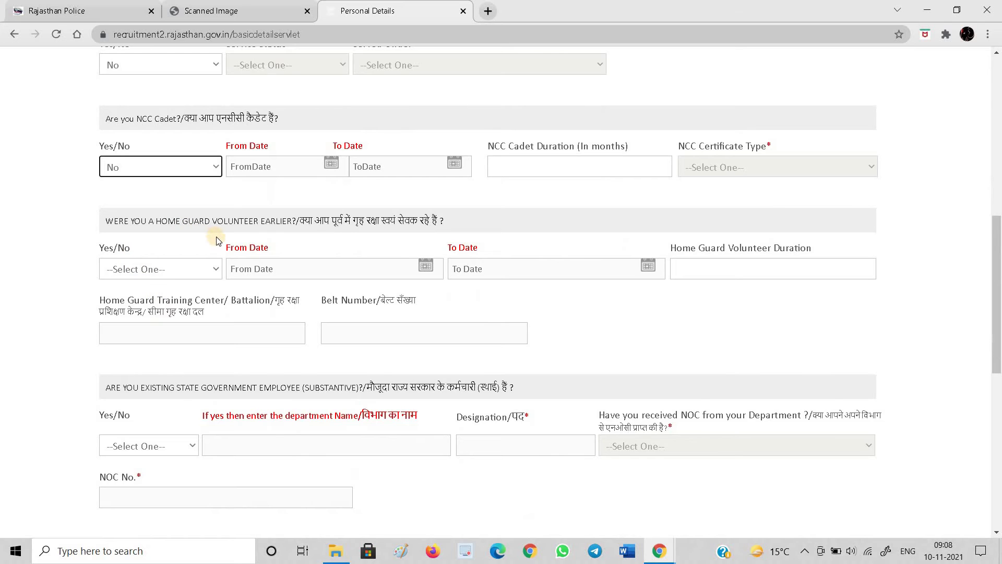
{"action": "left_click", "coordinate": [166, 273]}
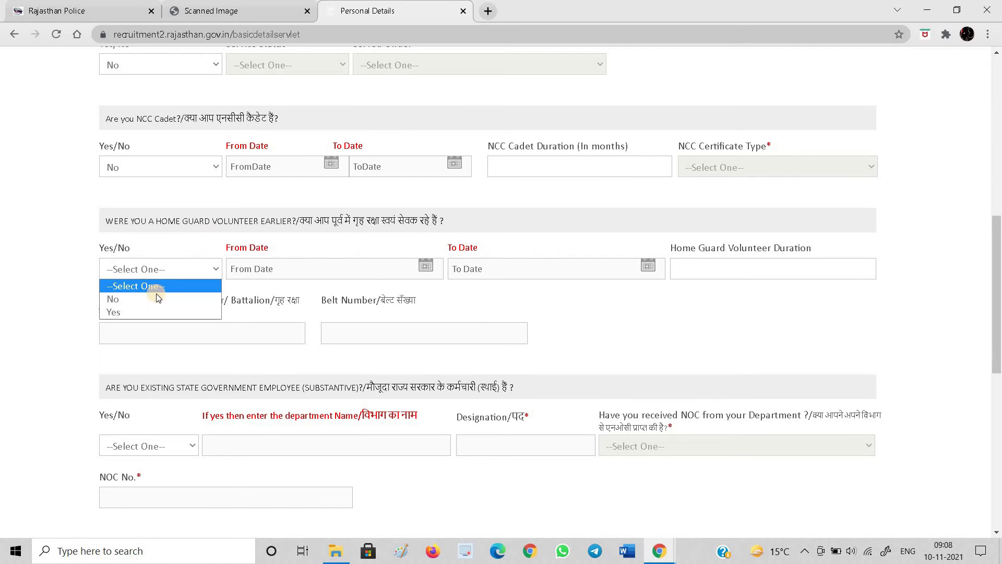
{"action": "left_click", "coordinate": [153, 300]}
{"action": "scroll", "coordinate": [152, 301], "scroll_direction": "down", "scroll_amount": 3}
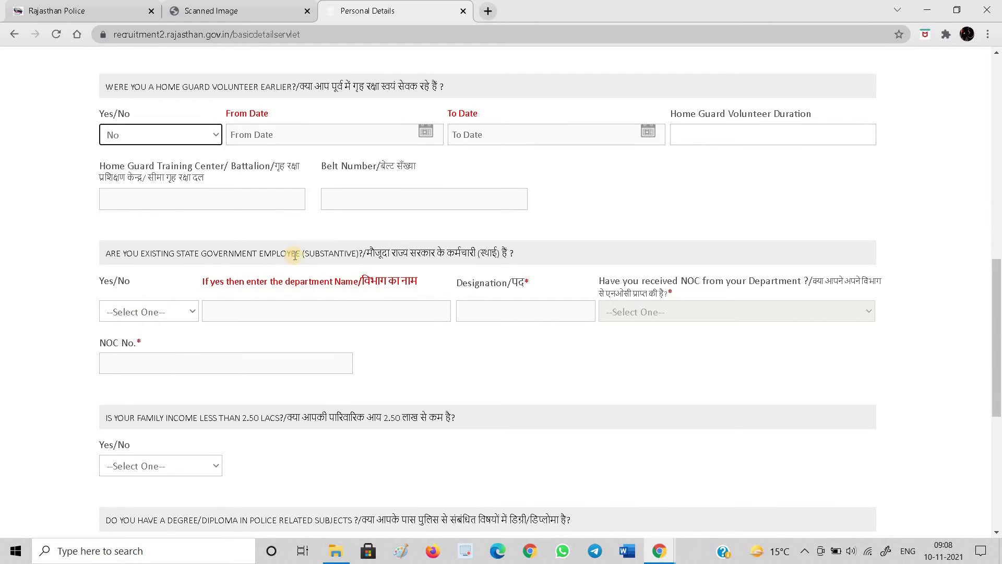
{"action": "left_click", "coordinate": [168, 313]}
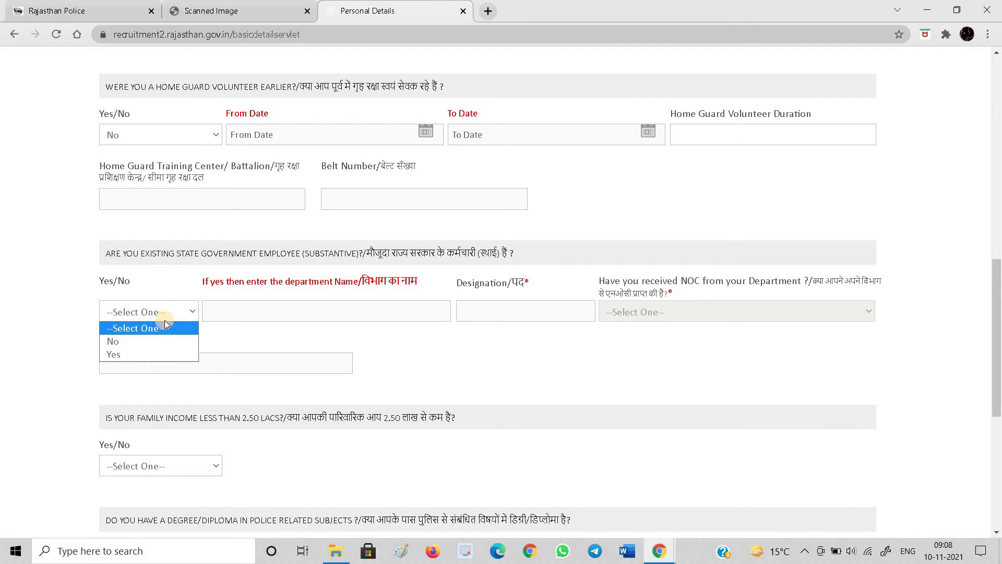
{"action": "left_click", "coordinate": [154, 344]}
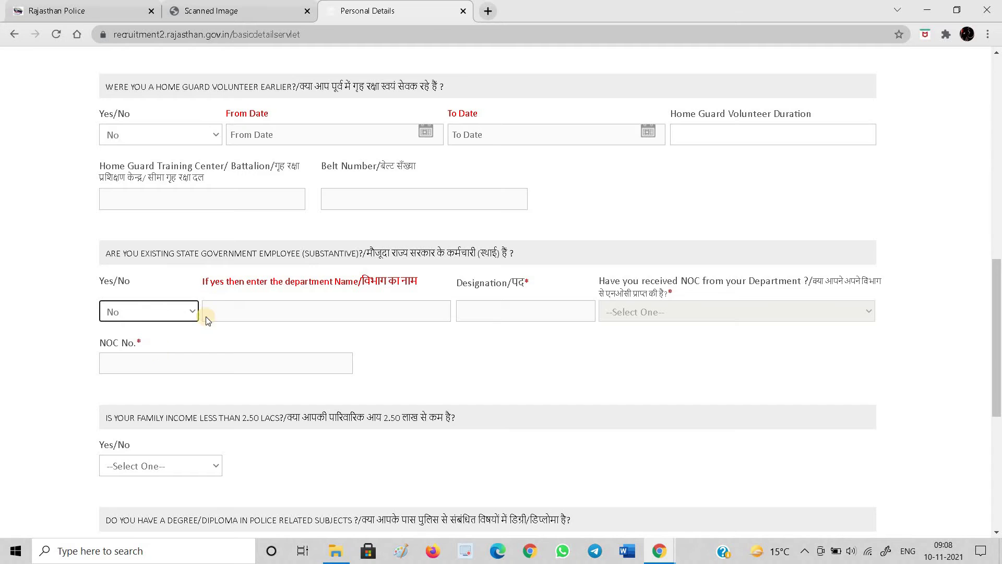
{"action": "scroll", "coordinate": [331, 393], "scroll_direction": "down", "scroll_amount": 3}
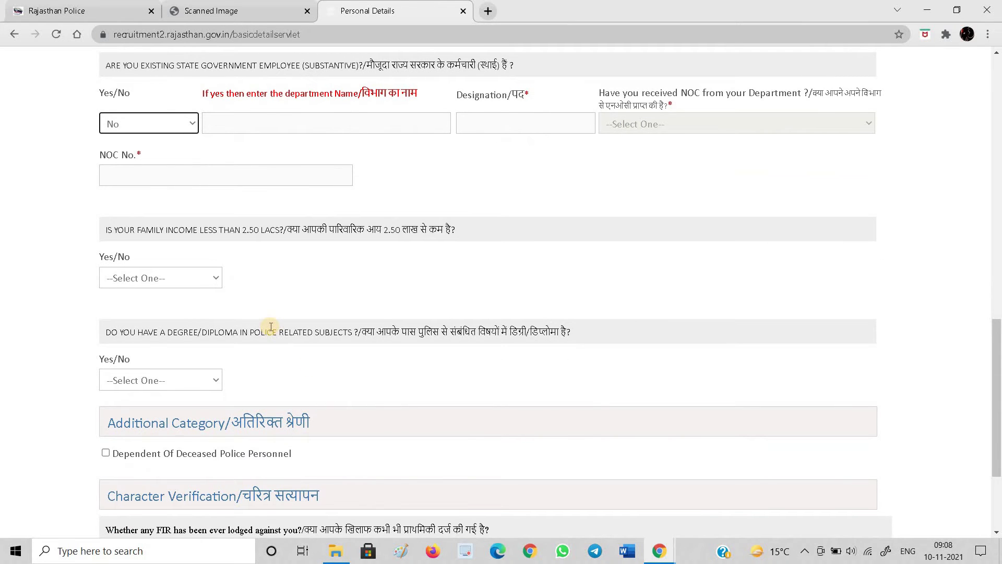
Answer Yes to family income below 2.50 lacs and confirm the prompt
{"action": "scroll", "coordinate": [271, 327], "scroll_direction": "down", "scroll_amount": 3}
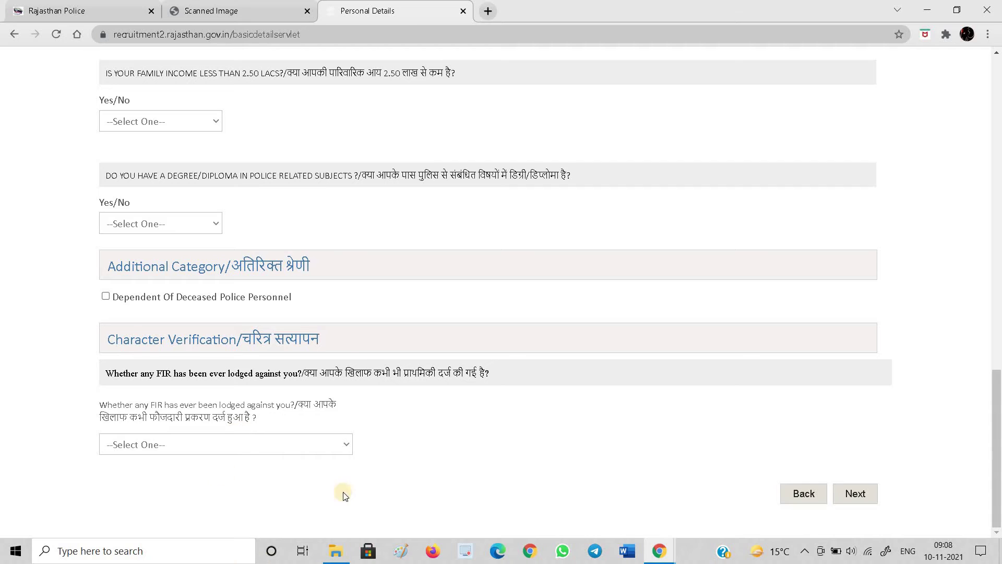
{"action": "left_click", "coordinate": [853, 494]}
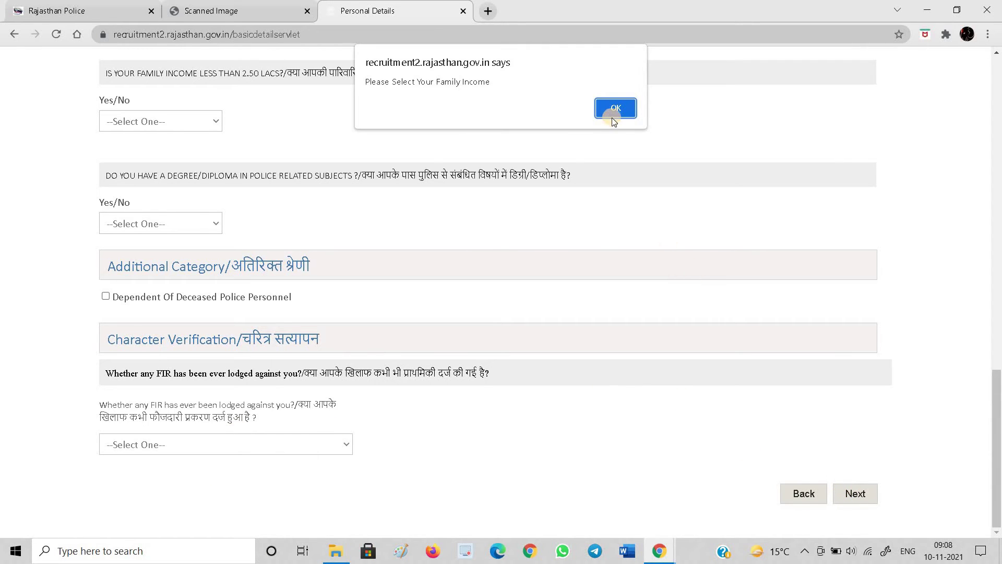
{"action": "left_click", "coordinate": [610, 113]}
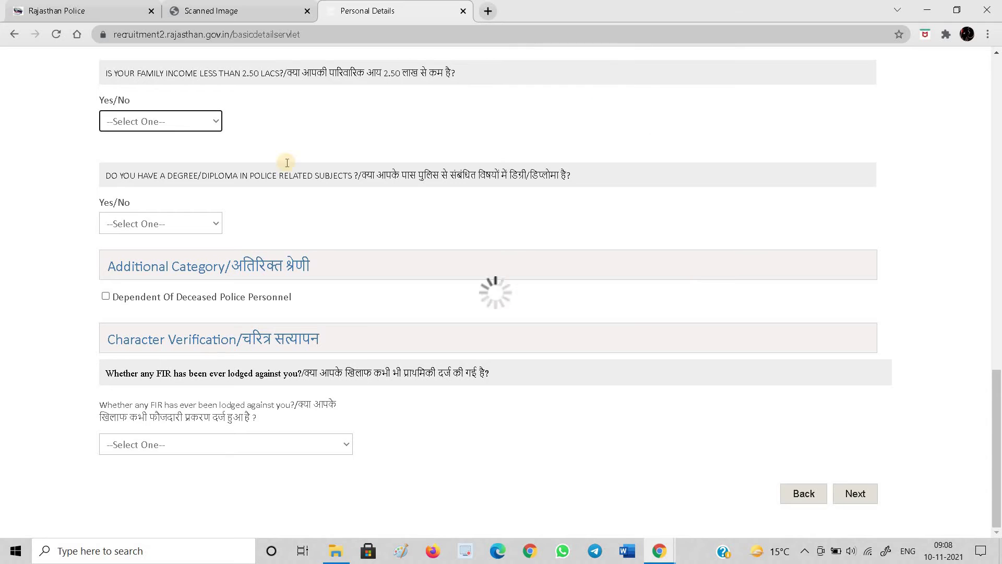
{"action": "left_click", "coordinate": [156, 121]}
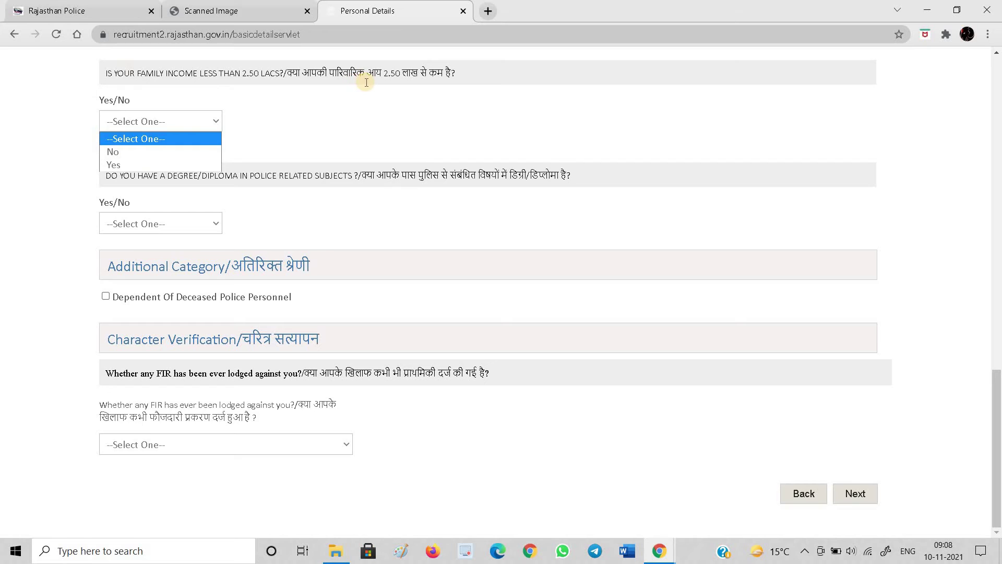
{"action": "left_click", "coordinate": [127, 165]}
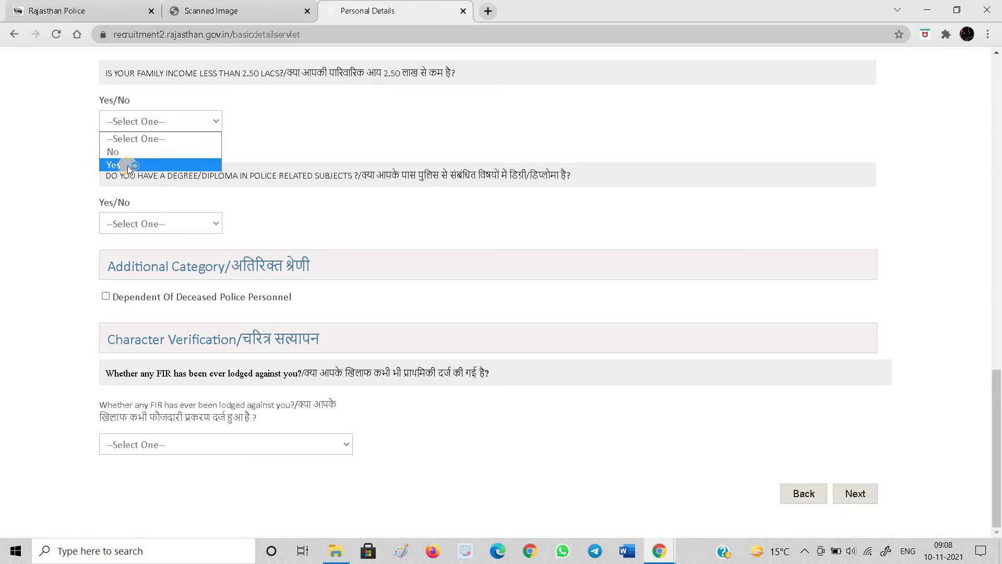
{"action": "left_click", "coordinate": [126, 164]}
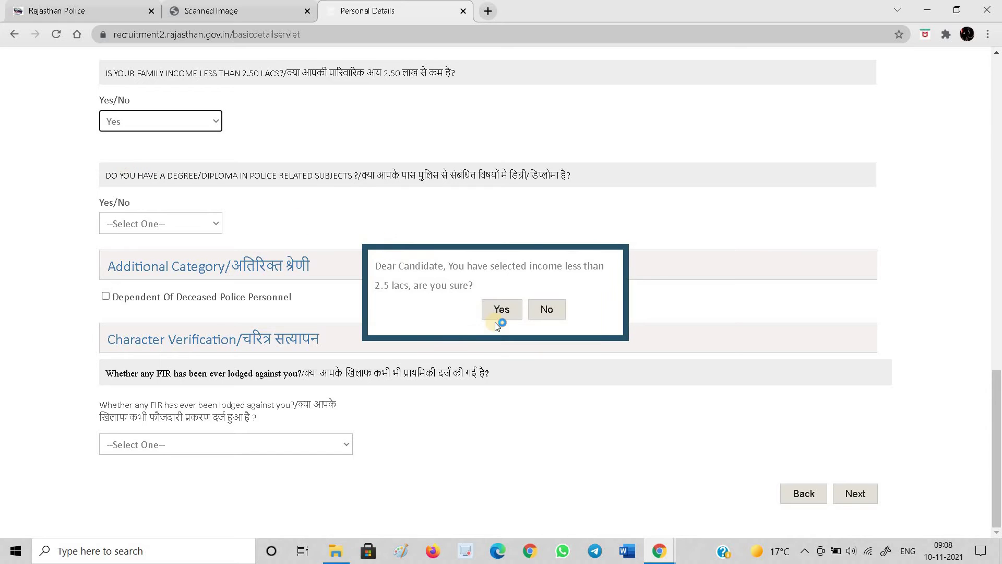
{"action": "left_click", "coordinate": [503, 312]}
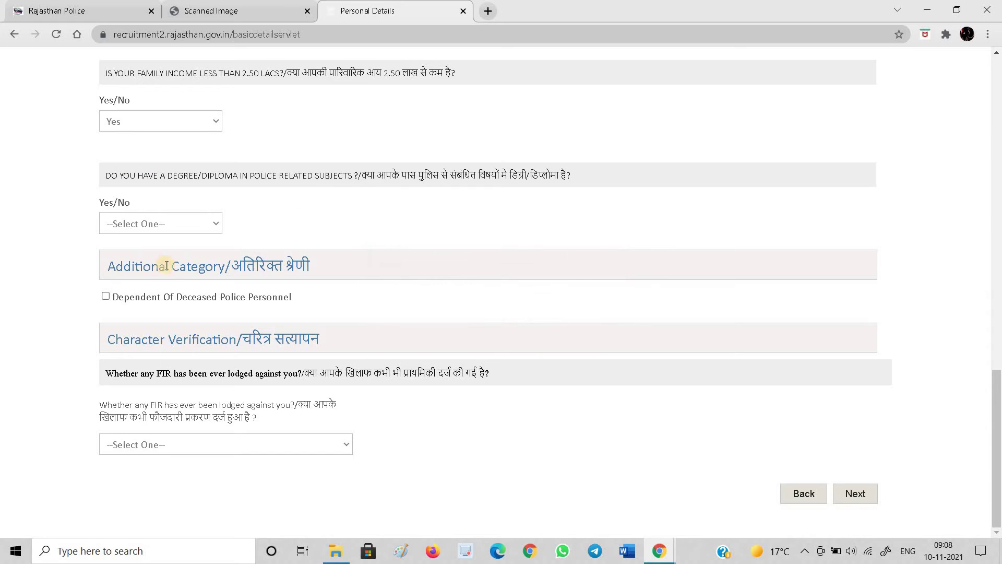
Answer No to the police-related degree and FIR lodged questions
{"action": "left_click", "coordinate": [854, 484]}
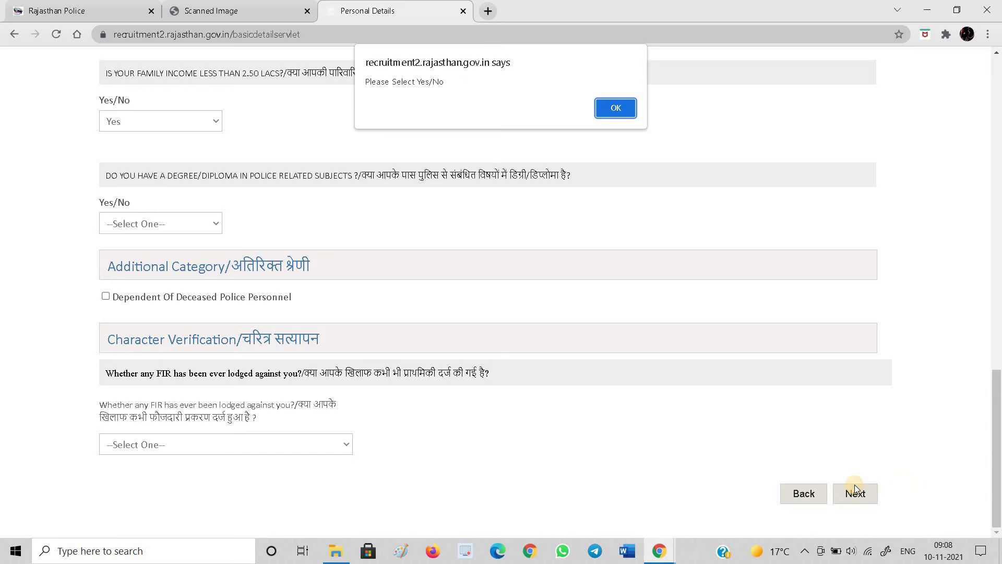
{"action": "left_click", "coordinate": [615, 110]}
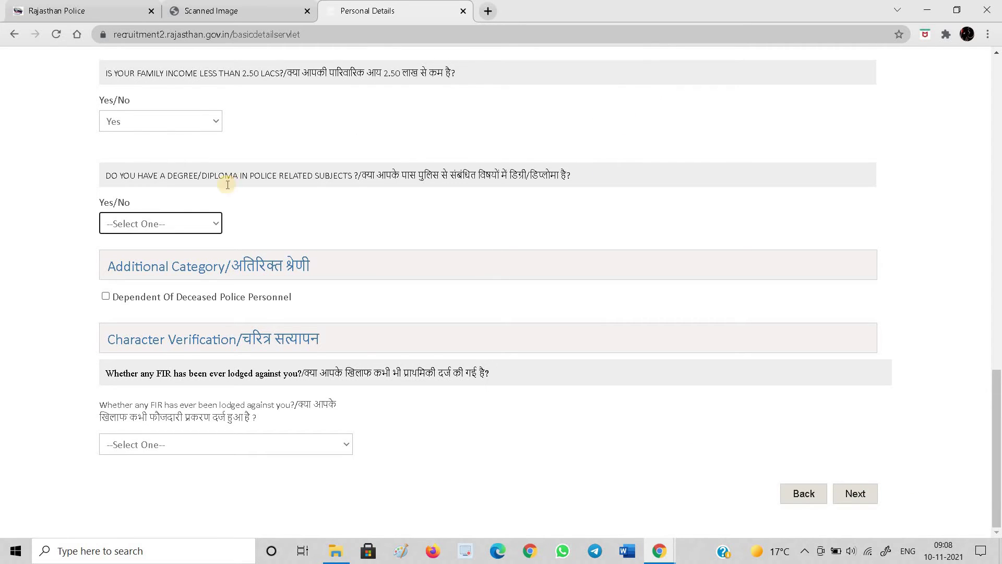
{"action": "left_click", "coordinate": [142, 222]}
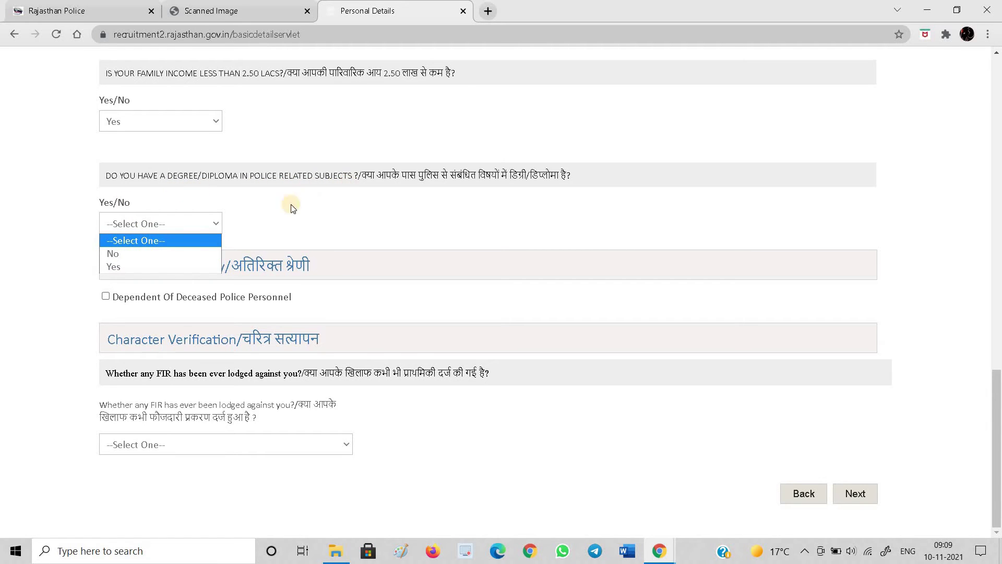
{"action": "left_click", "coordinate": [156, 254]}
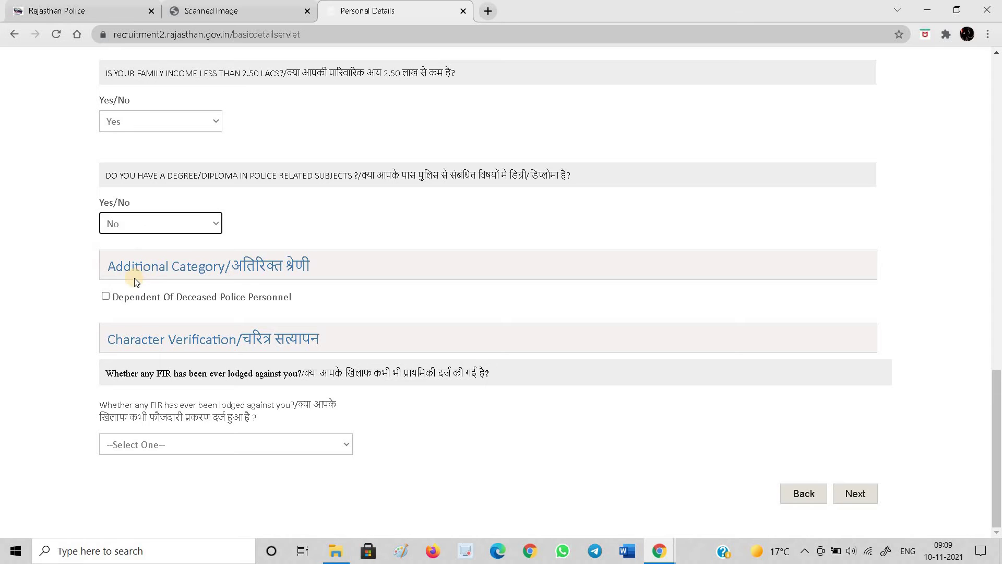
{"action": "left_click", "coordinate": [853, 494]}
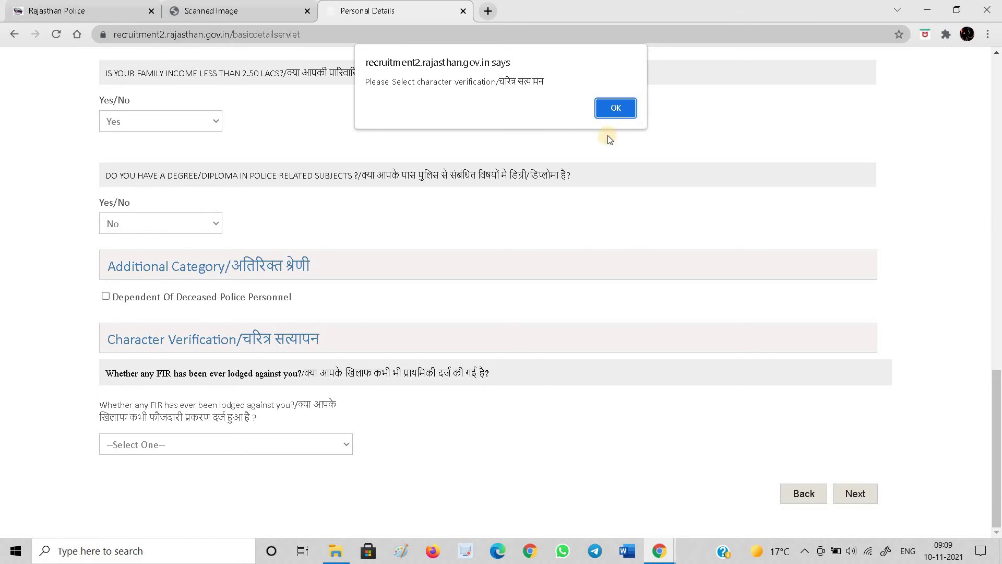
{"action": "left_click", "coordinate": [608, 107]}
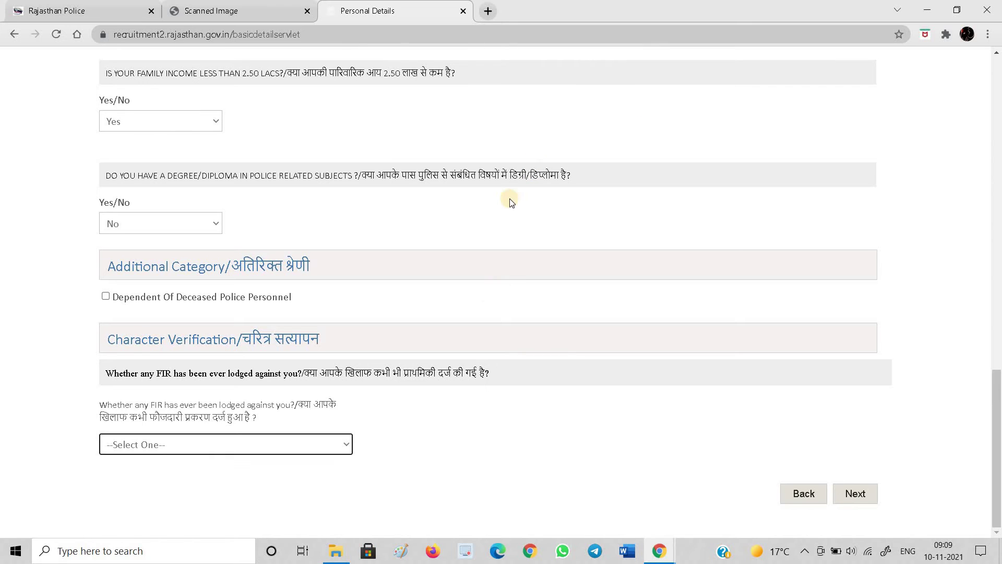
{"action": "left_click", "coordinate": [241, 445]}
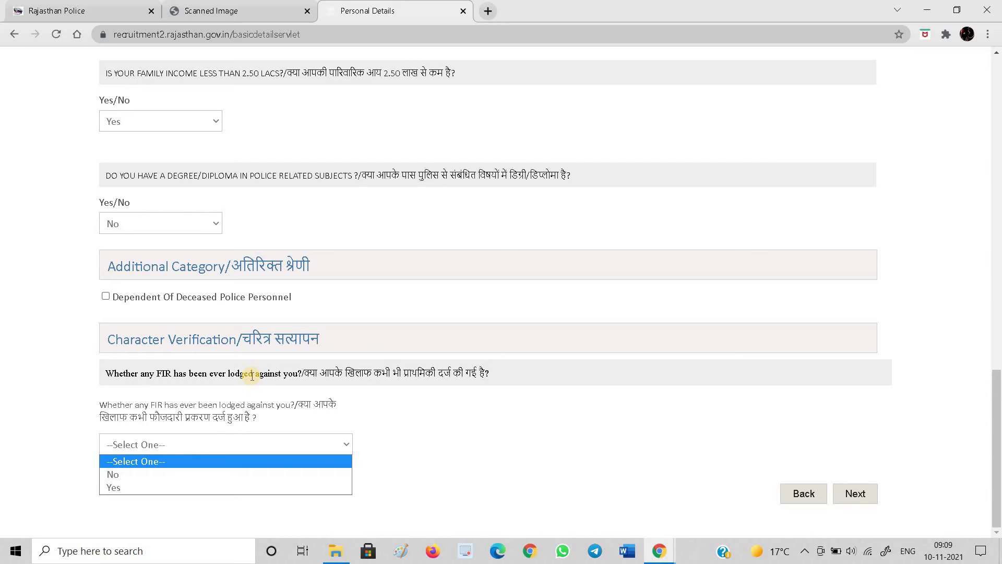
{"action": "left_click", "coordinate": [168, 474]}
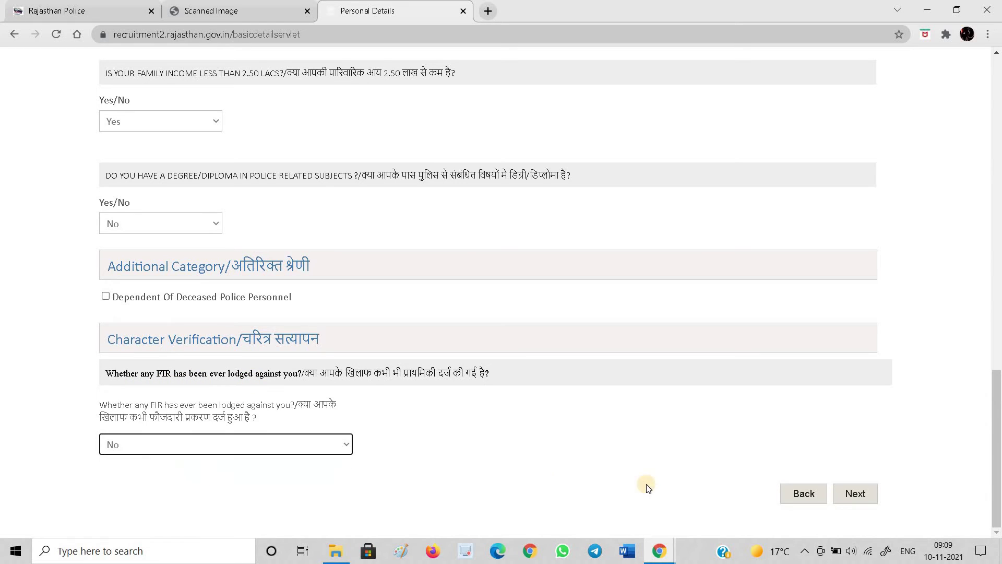
On the qualification step, keep Percentage as the result type for the Secondary and Sr. Secondary rows
{"action": "left_click", "coordinate": [858, 494]}
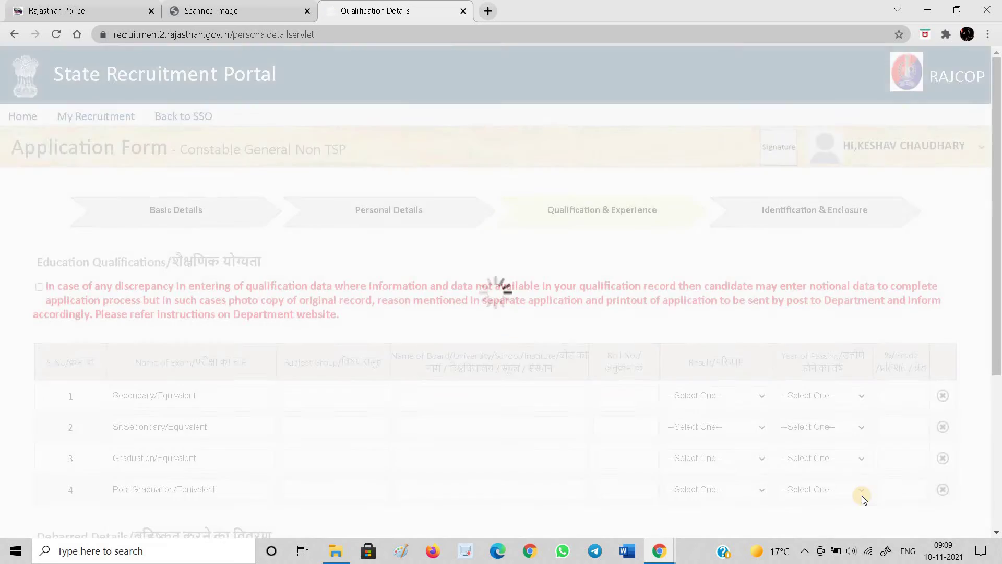
{"action": "scroll", "coordinate": [517, 418], "scroll_direction": "down", "scroll_amount": 4}
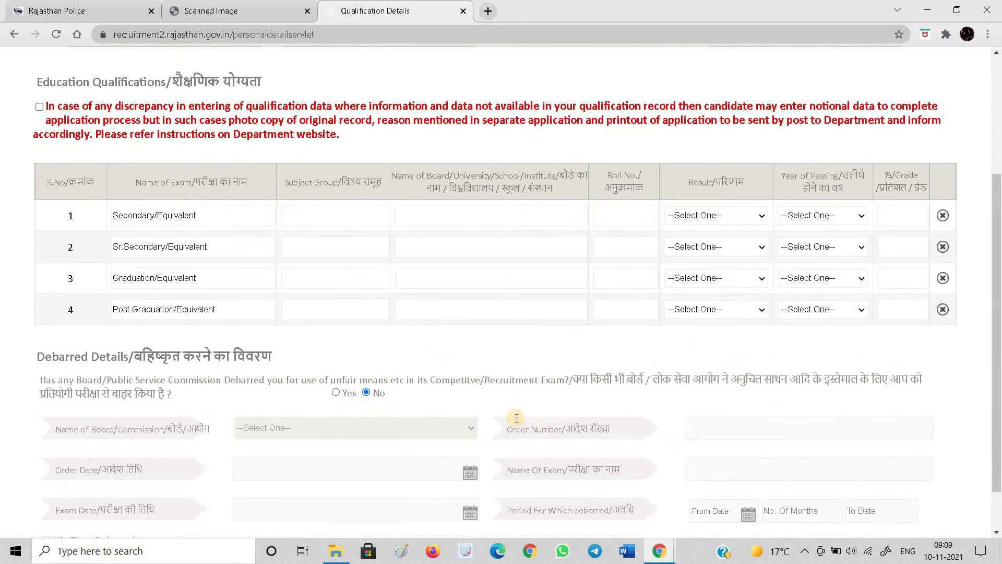
{"action": "scroll", "coordinate": [516, 418], "scroll_direction": "up", "scroll_amount": 3}
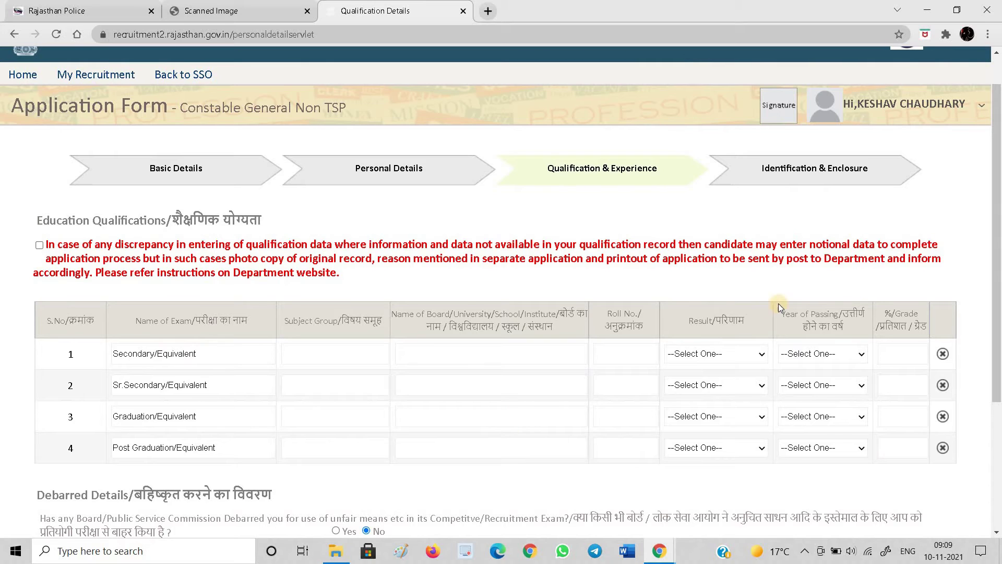
{"action": "left_click", "coordinate": [723, 355]}
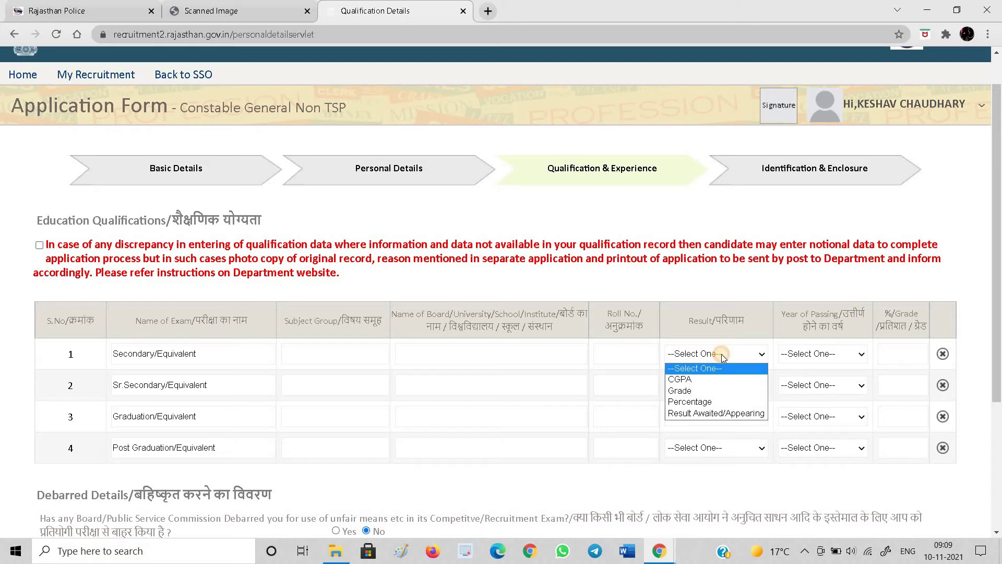
{"action": "left_click", "coordinate": [316, 354]}
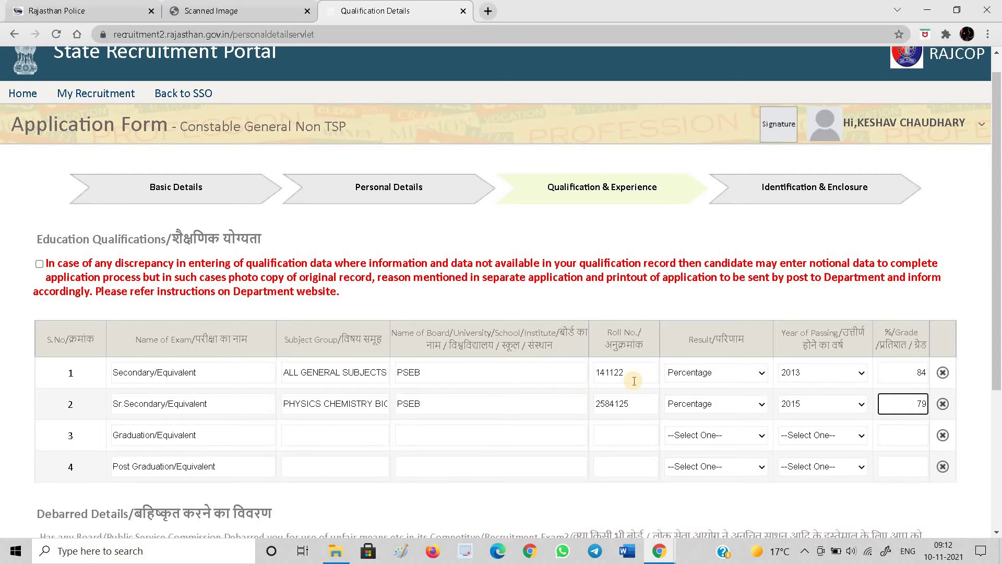
{"action": "left_click", "coordinate": [703, 372]}
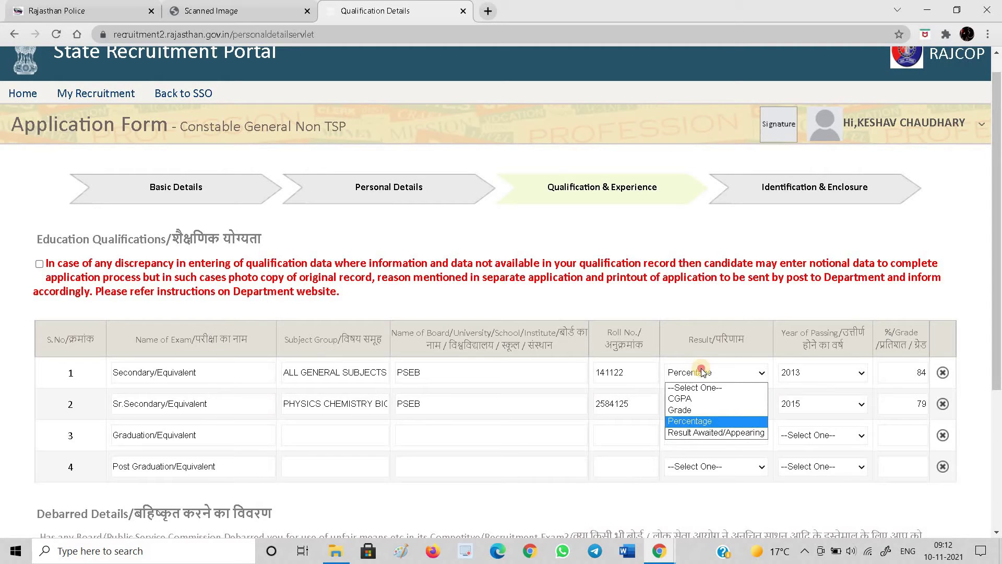
{"action": "left_click", "coordinate": [703, 372]}
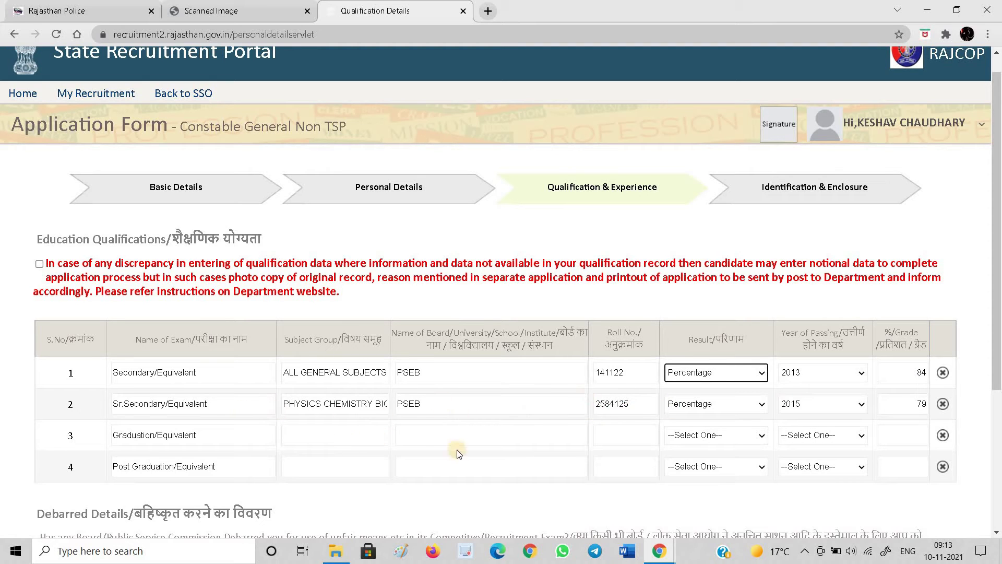
Tick the qualification discrepancy declaration and proceed to Identification & Enclosure
{"action": "scroll", "coordinate": [385, 444], "scroll_direction": "down", "scroll_amount": 1}
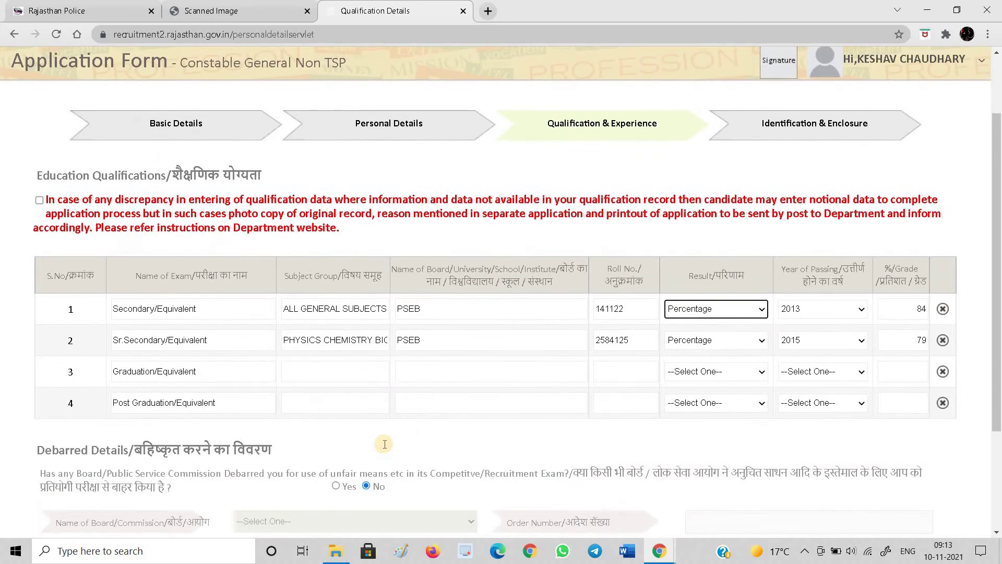
{"action": "scroll", "coordinate": [385, 444], "scroll_direction": "down", "scroll_amount": 1}
{"action": "scroll", "coordinate": [357, 390], "scroll_direction": "down", "scroll_amount": 2}
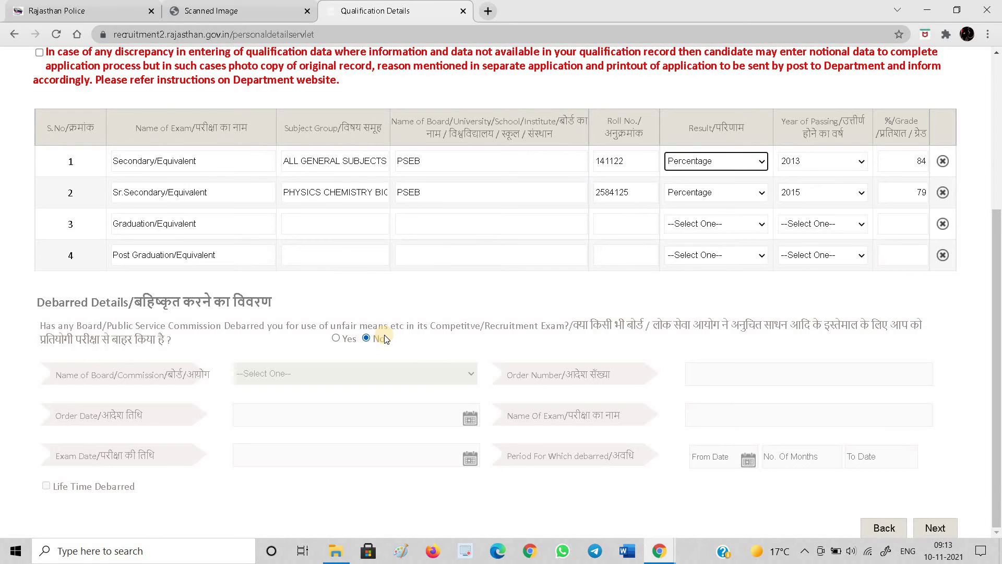
{"action": "left_click", "coordinate": [934, 529]}
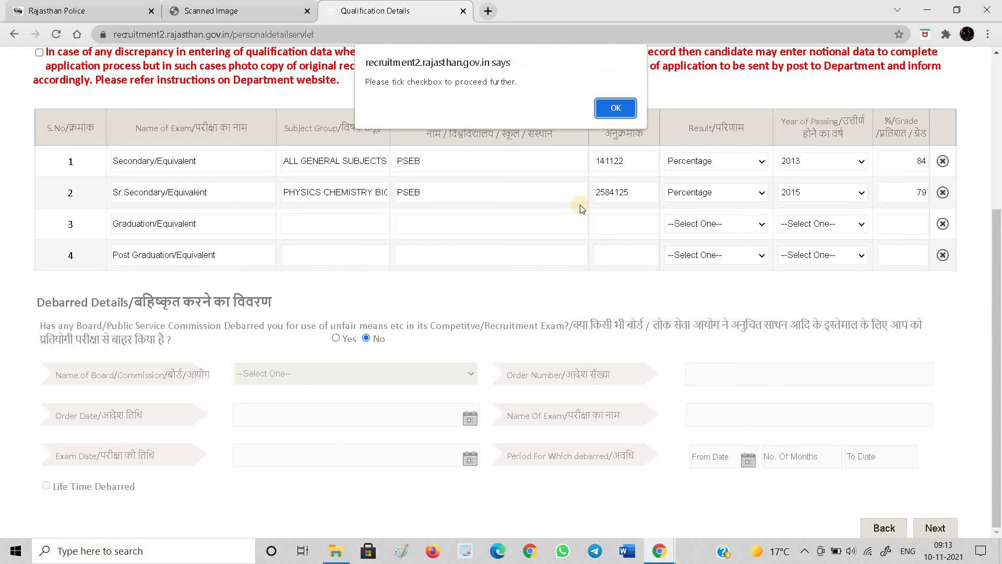
{"action": "left_click", "coordinate": [618, 108]}
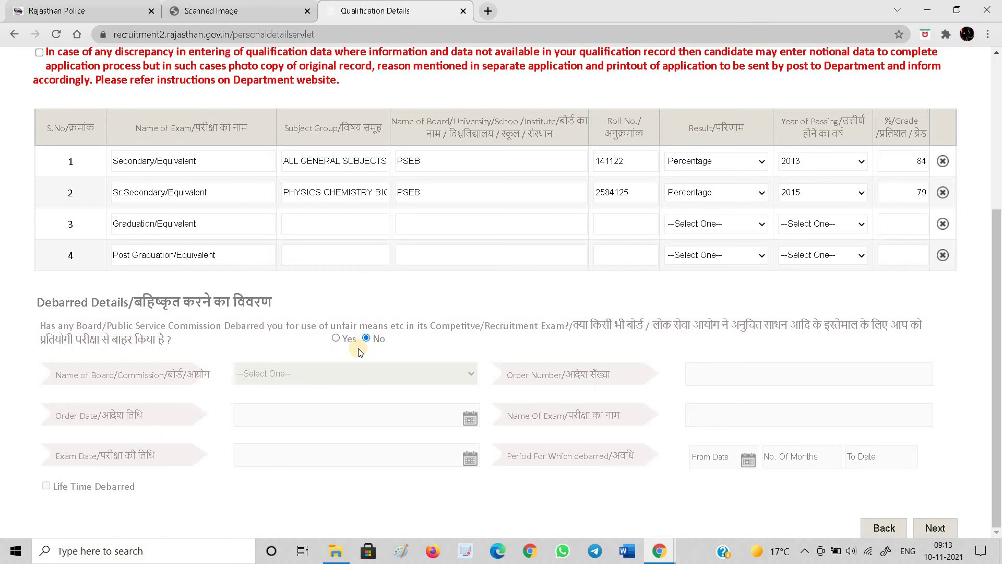
{"action": "left_click", "coordinate": [39, 52]}
{"action": "left_click", "coordinate": [39, 52]}
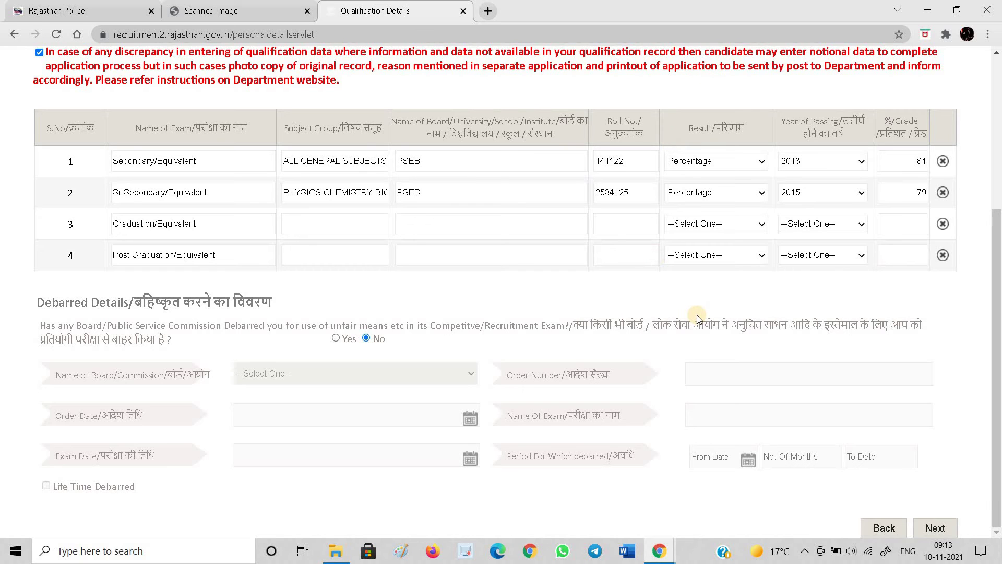
{"action": "left_click", "coordinate": [937, 528]}
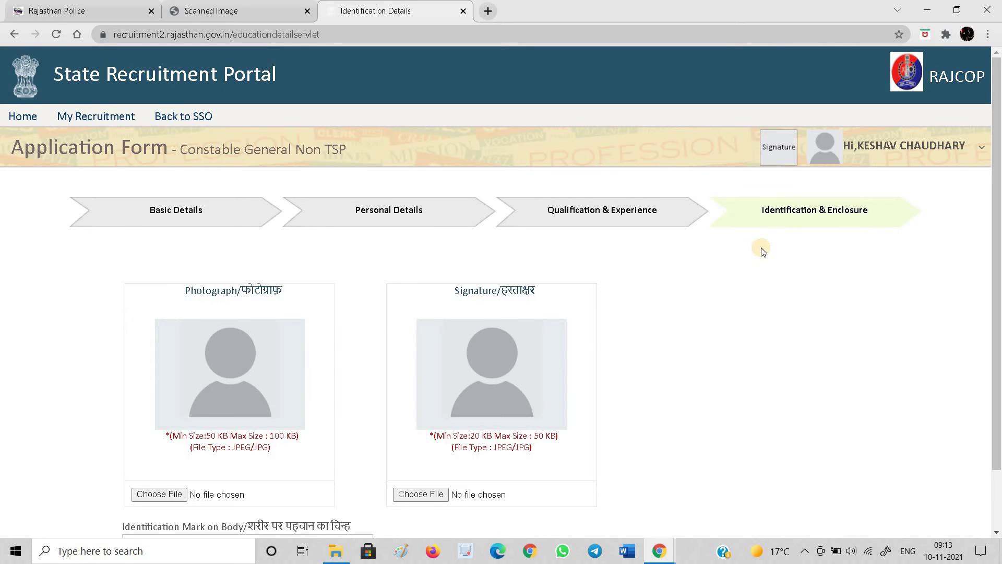
Upload the smaller signature JPG, within the 50 KB limit, under Signature
{"action": "scroll", "coordinate": [760, 248], "scroll_direction": "down", "scroll_amount": 2}
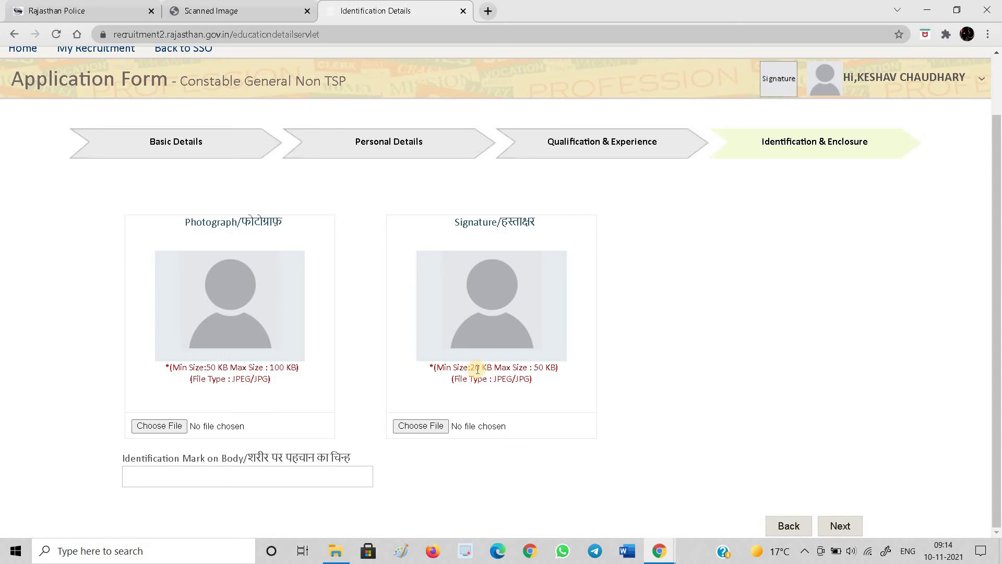
{"action": "left_click", "coordinate": [420, 433]}
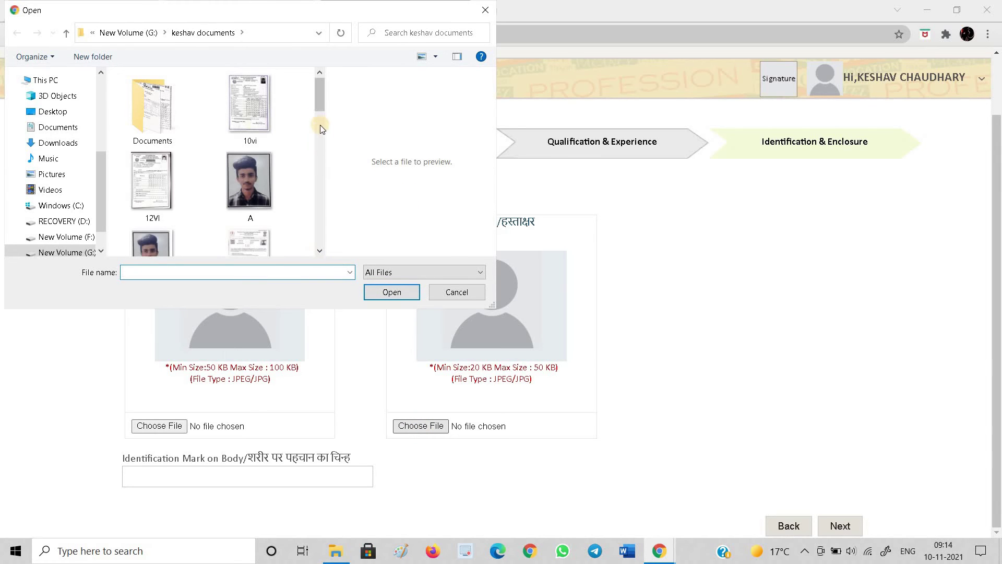
{"action": "left_click_drag", "start_coordinate": [315, 104], "coordinate": [320, 179]}
{"action": "left_click", "coordinate": [265, 176]}
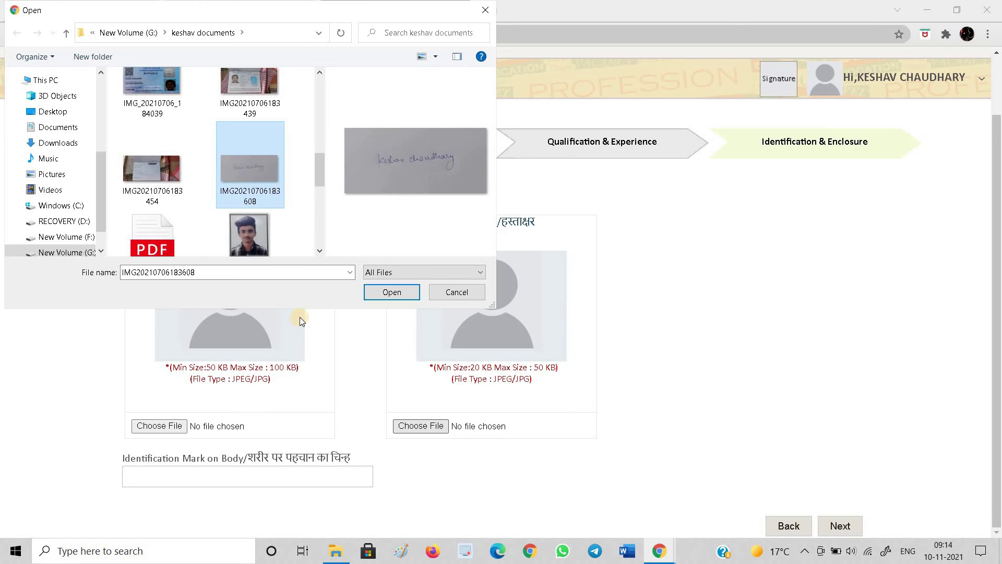
{"action": "left_click", "coordinate": [320, 250]}
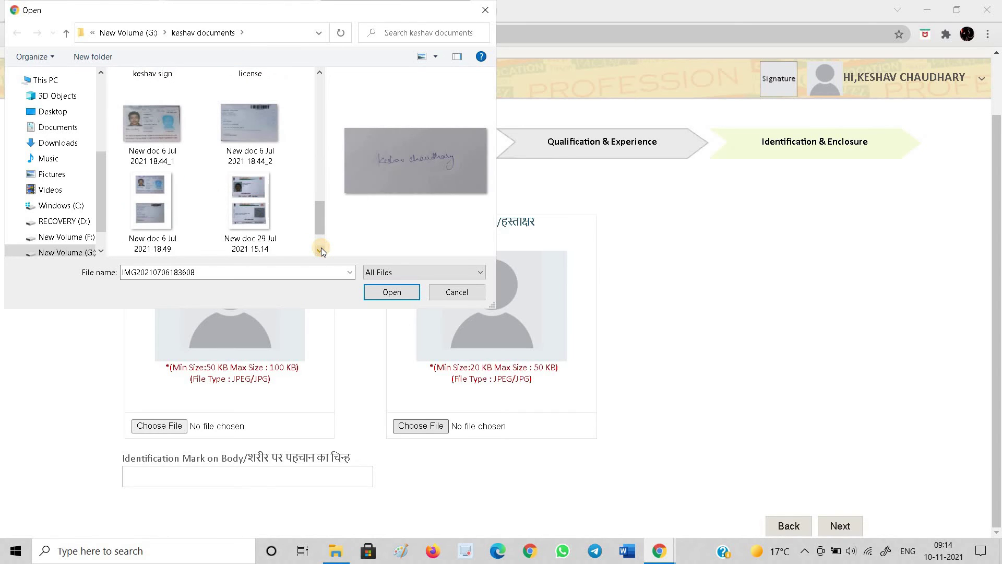
{"action": "left_click_drag", "start_coordinate": [319, 232], "coordinate": [316, 201]}
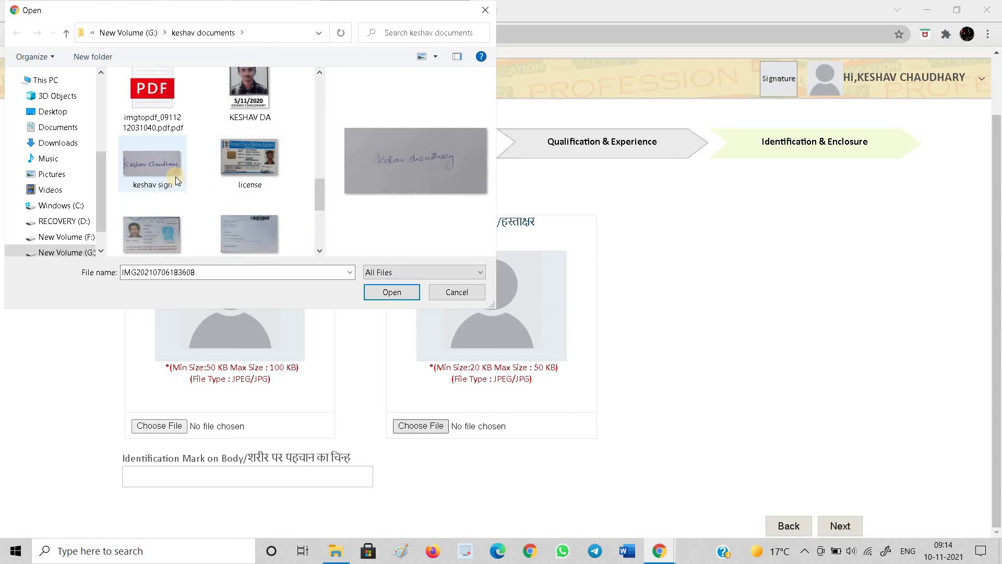
{"action": "mouse_move", "coordinate": [176, 177]}
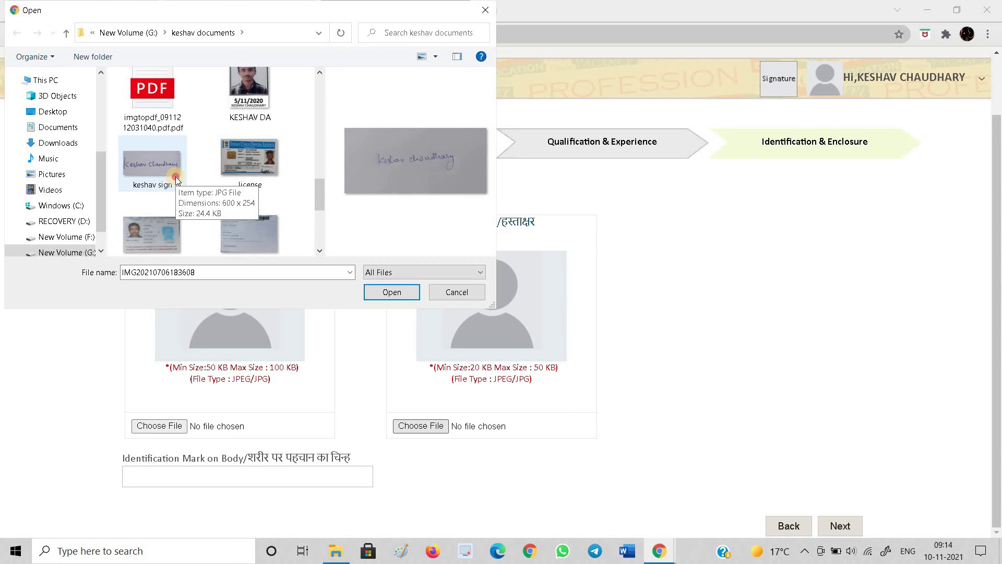
{"action": "left_click", "coordinate": [175, 177]}
{"action": "left_click", "coordinate": [384, 291]}
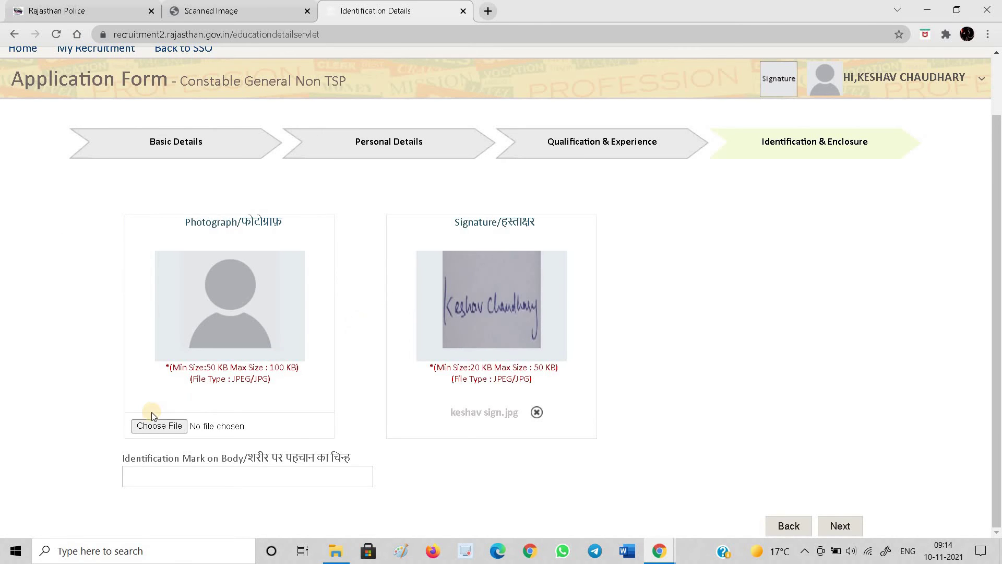
Upload photo 5.jpg under Photograph and submit to reach the Application Preview
{"action": "left_click", "coordinate": [156, 425]}
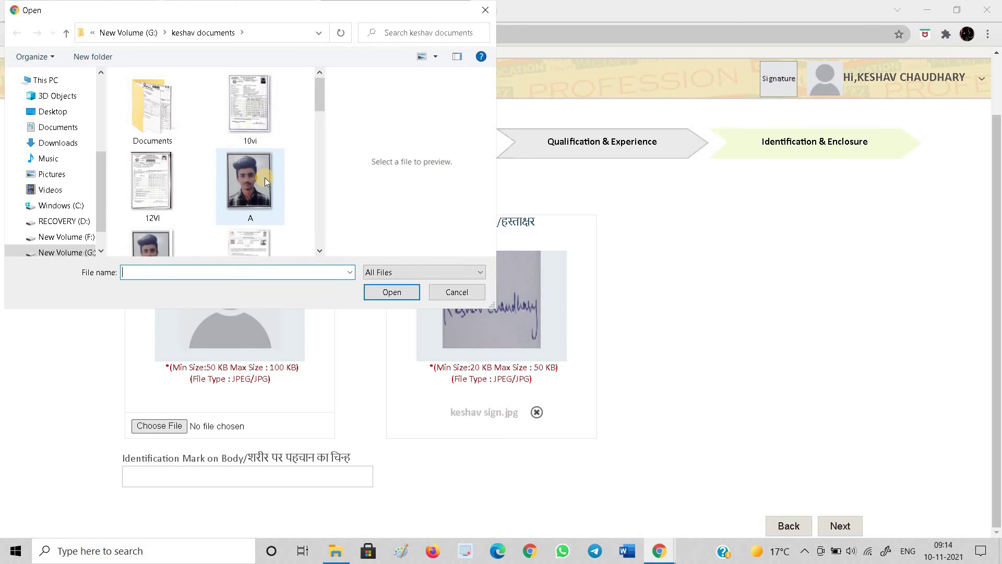
{"action": "left_click", "coordinate": [321, 251]}
{"action": "left_click", "coordinate": [320, 252]}
{"action": "left_click", "coordinate": [321, 251]}
{"action": "left_click", "coordinate": [320, 252]}
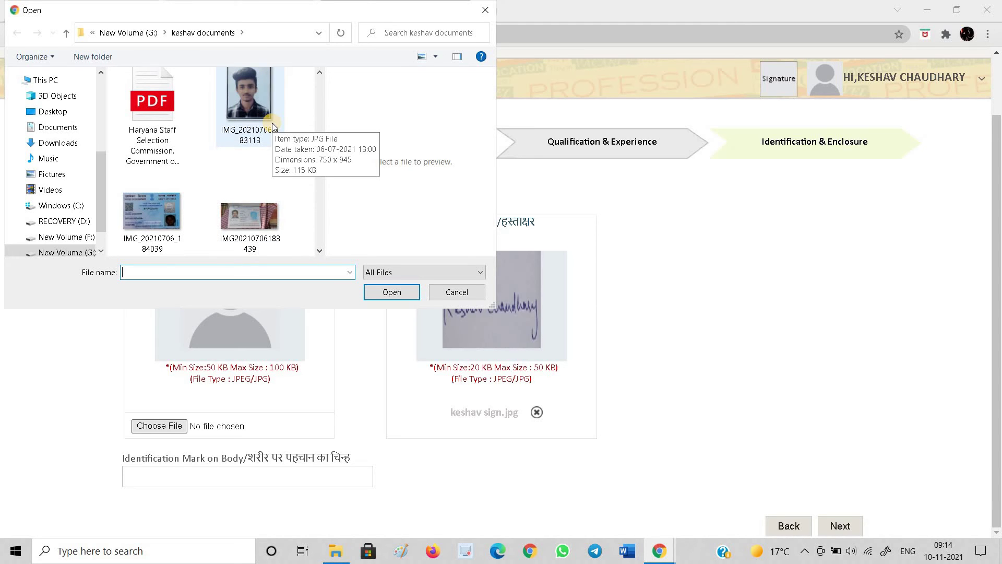
{"action": "left_click", "coordinate": [320, 252]}
{"action": "left_click", "coordinate": [321, 252]}
{"action": "left_click", "coordinate": [320, 252]}
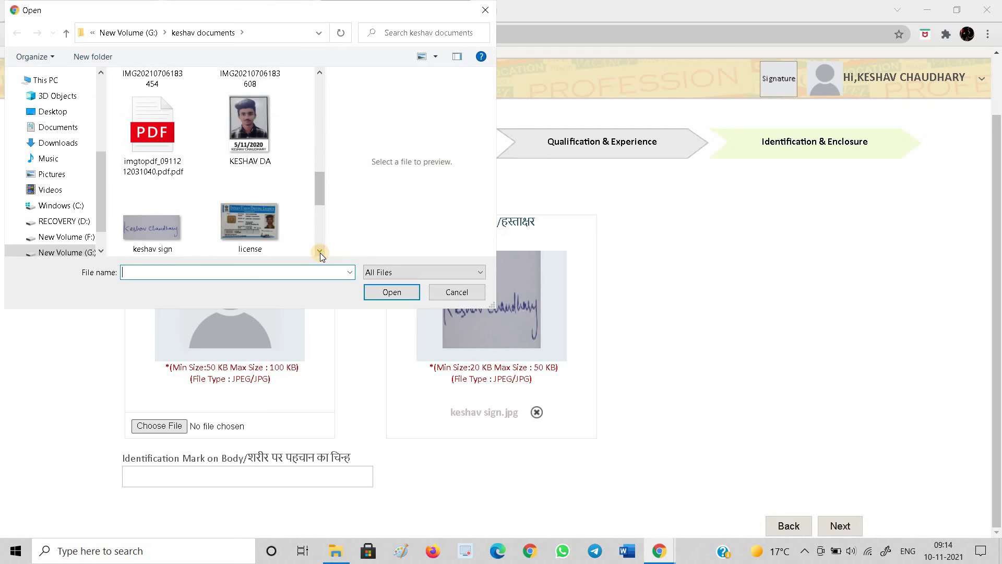
{"action": "left_click", "coordinate": [320, 252]}
{"action": "left_click", "coordinate": [320, 252]}
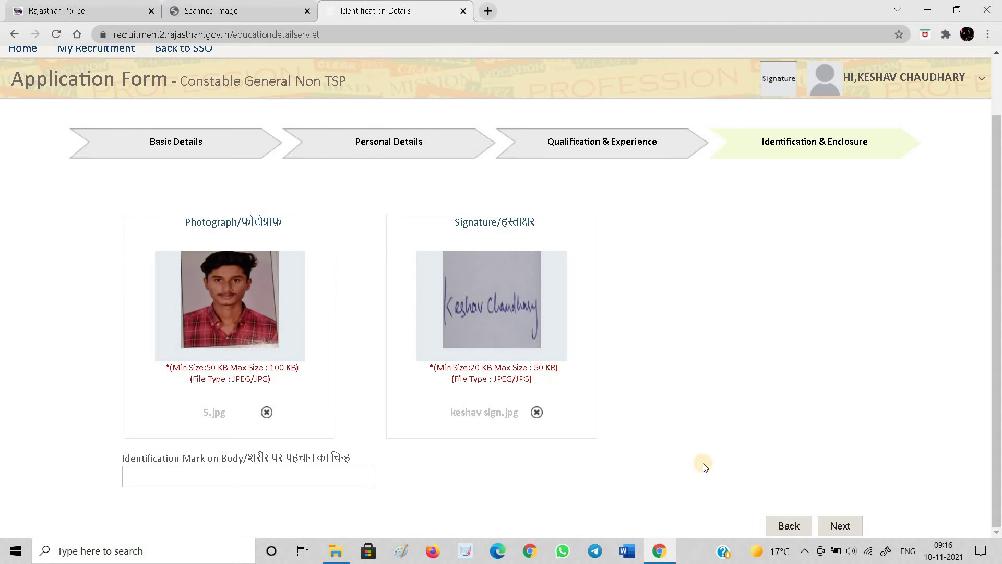
{"action": "left_click", "coordinate": [834, 529]}
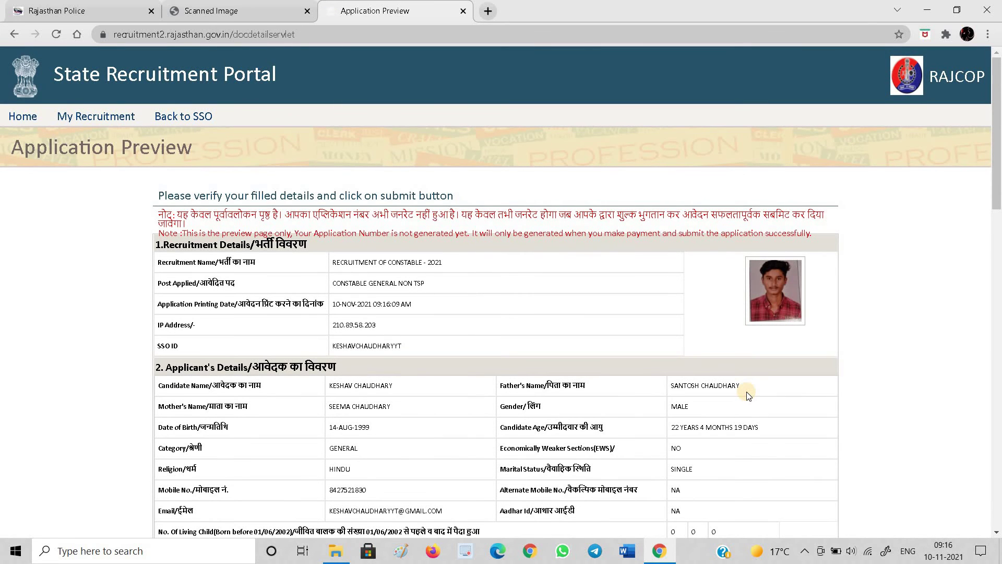
Accept the preview declaration and confirm Pay Fee to reach the 500/- Fee Detail page
{"action": "scroll", "coordinate": [749, 396], "scroll_direction": "down", "scroll_amount": 3}
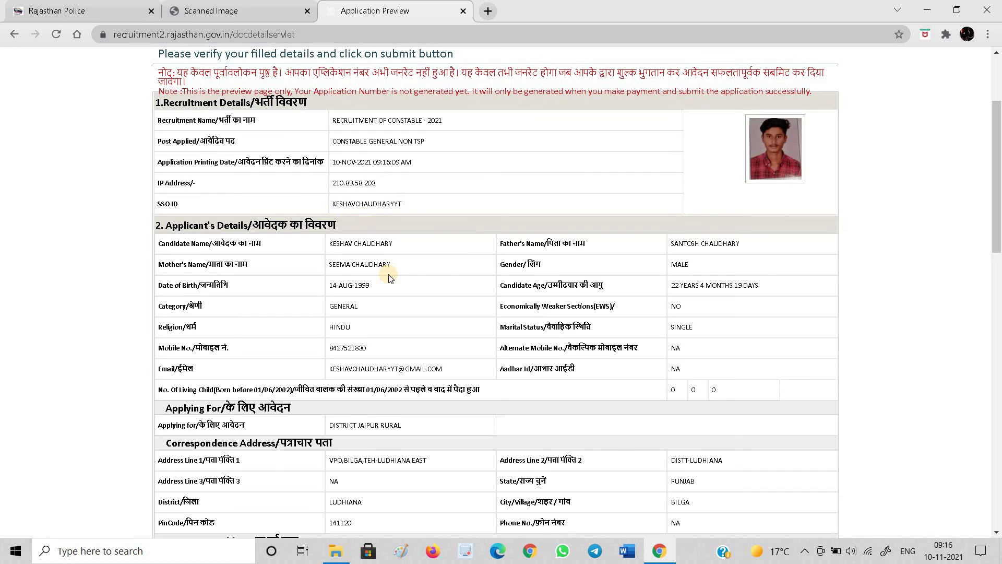
{"action": "scroll", "coordinate": [389, 277], "scroll_direction": "down", "scroll_amount": 1}
{"action": "scroll", "coordinate": [296, 444], "scroll_direction": "down", "scroll_amount": 6}
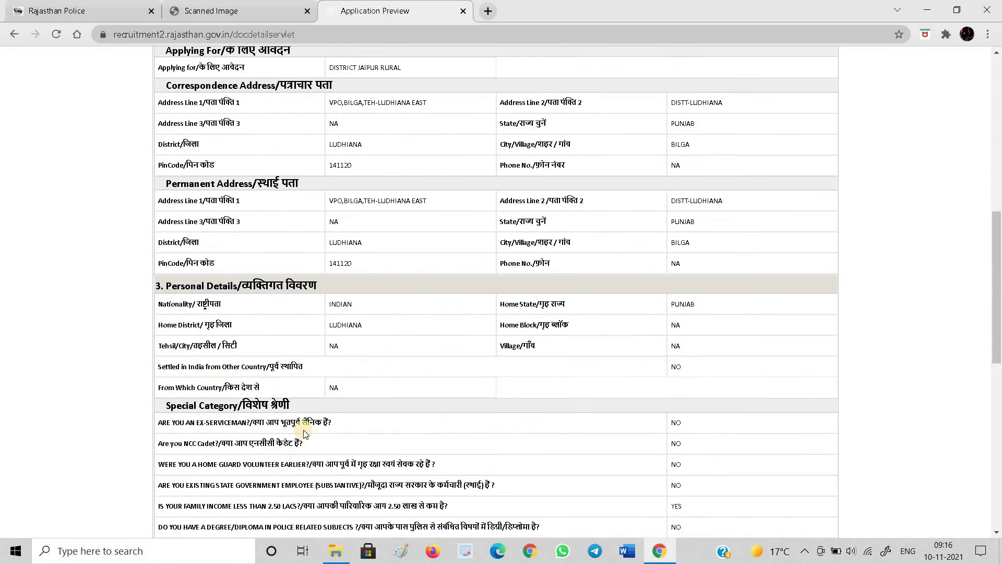
{"action": "scroll", "coordinate": [303, 433], "scroll_direction": "down", "scroll_amount": 6}
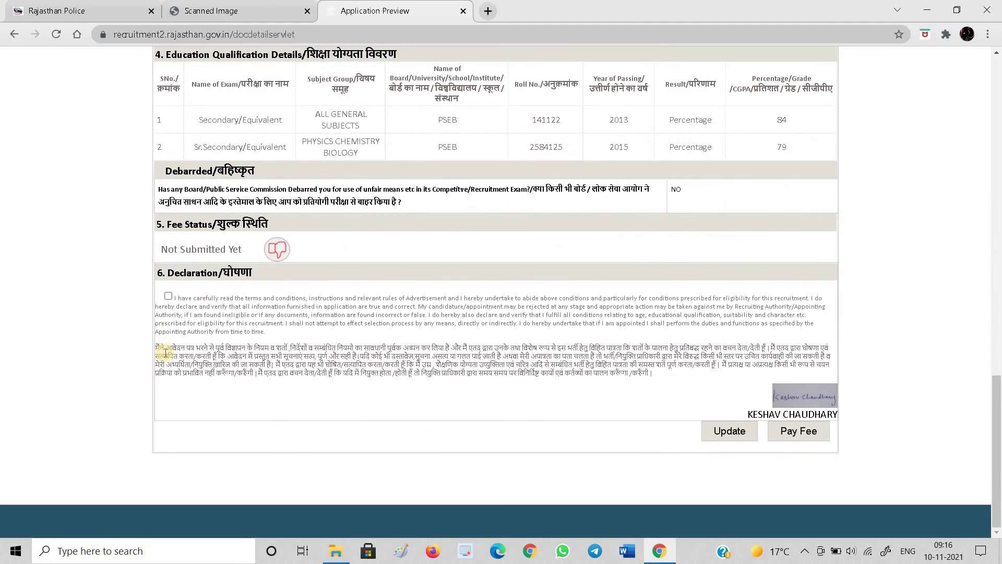
{"action": "left_click", "coordinate": [168, 296]}
{"action": "left_click", "coordinate": [801, 434]}
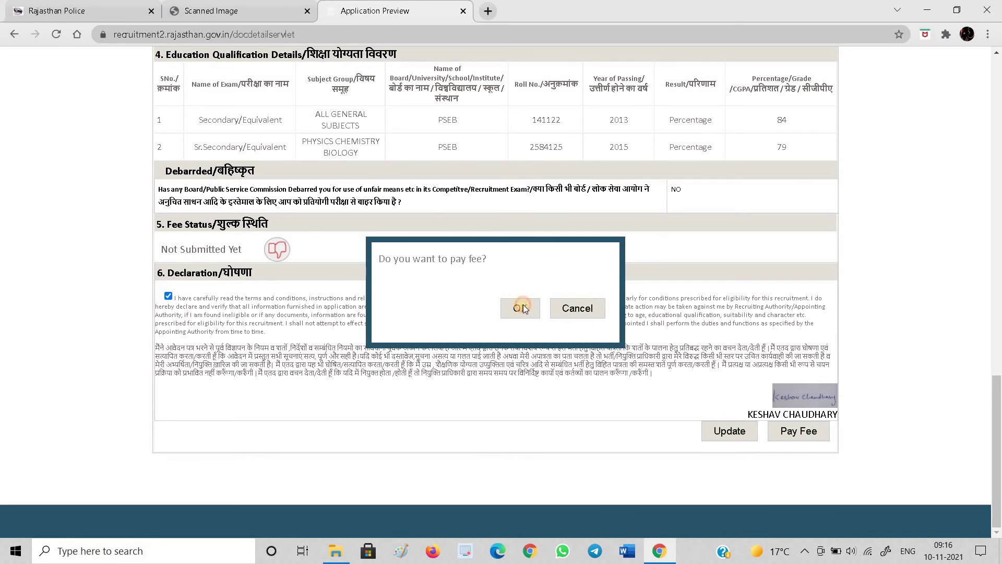
{"action": "left_click", "coordinate": [523, 306]}
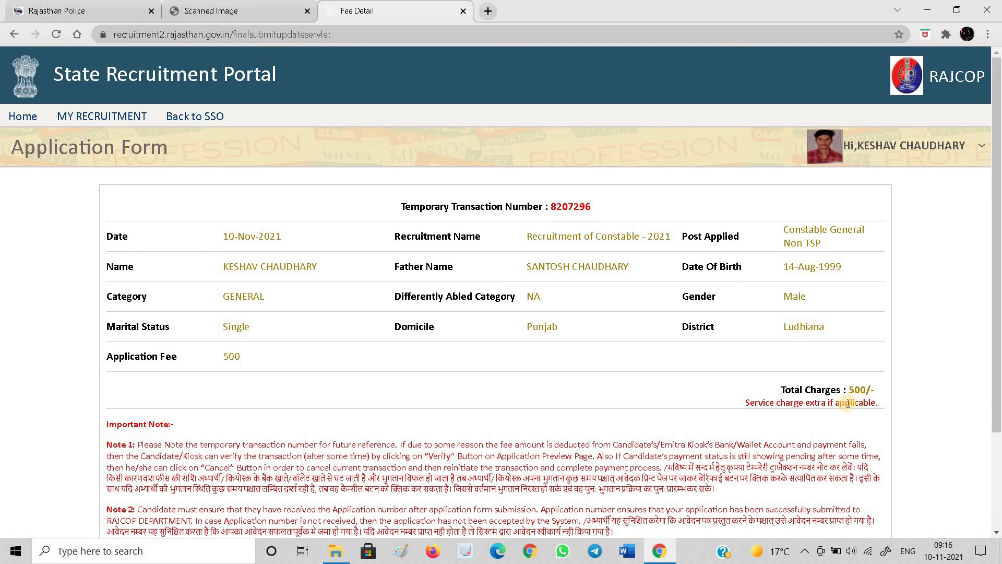
Pay the 500 fee, confirming and dismissing the do-not-refresh warning to reach eMitra
{"action": "scroll", "coordinate": [816, 399], "scroll_direction": "down", "scroll_amount": 3}
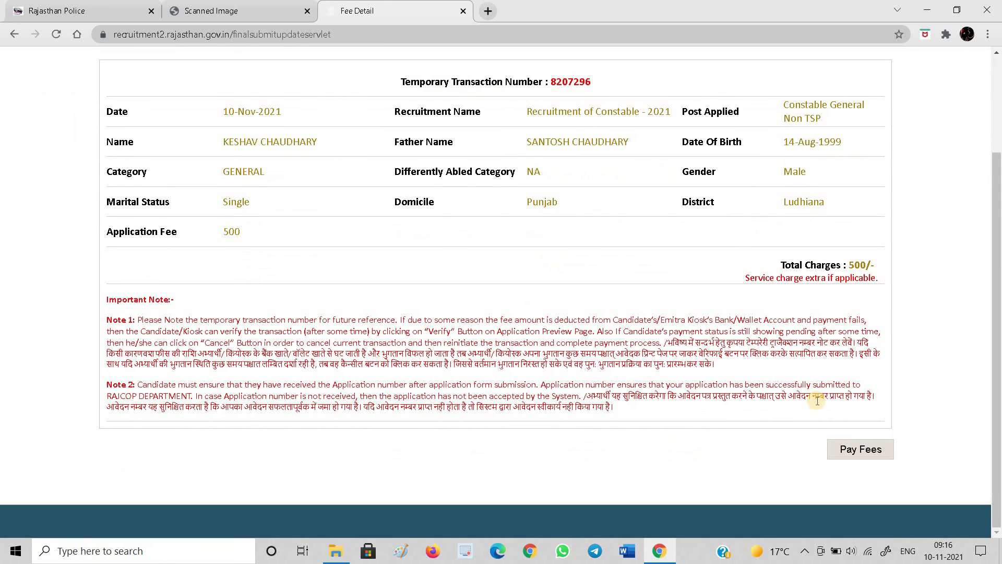
{"action": "left_click", "coordinate": [853, 450]}
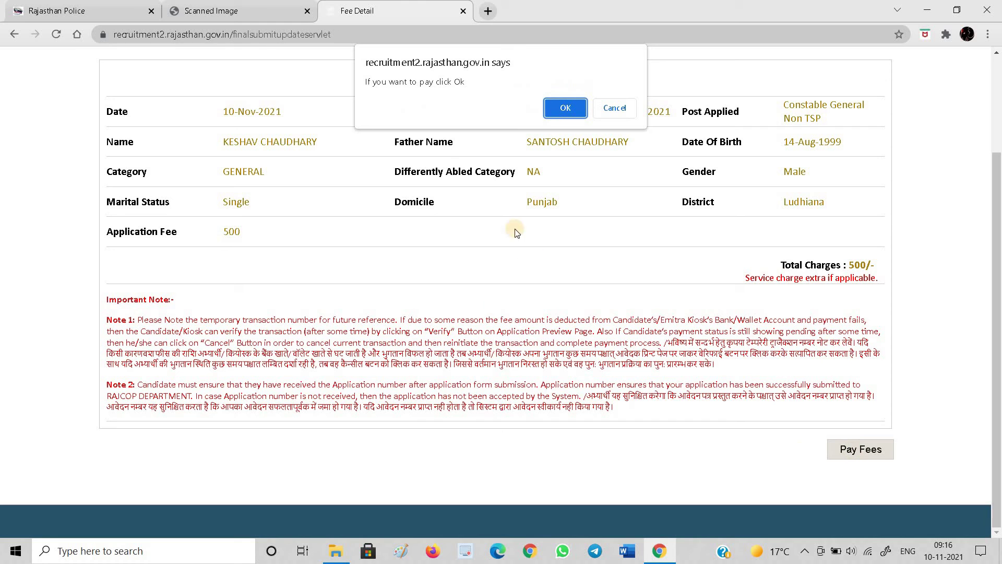
{"action": "left_click", "coordinate": [550, 108]}
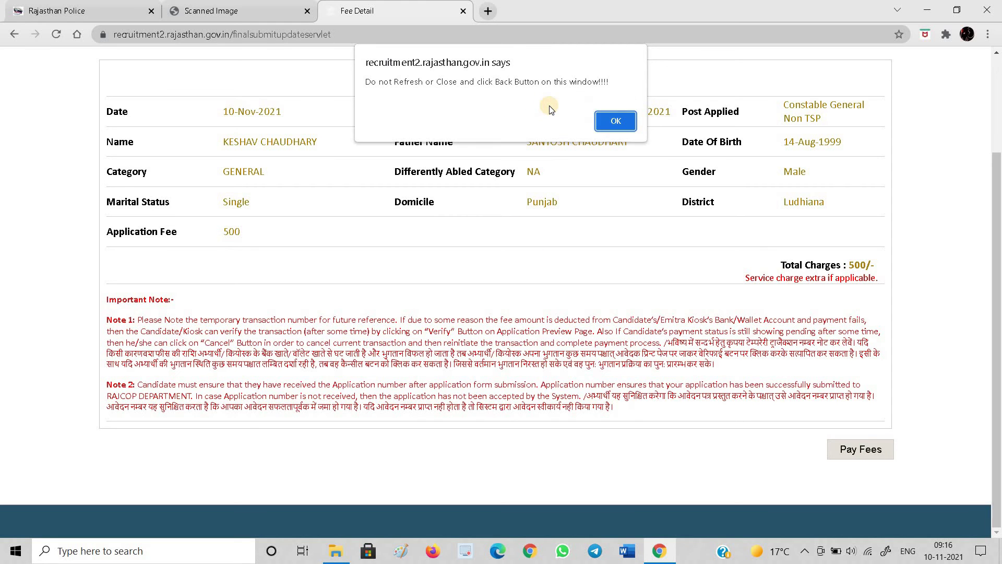
{"action": "left_click", "coordinate": [603, 123]}
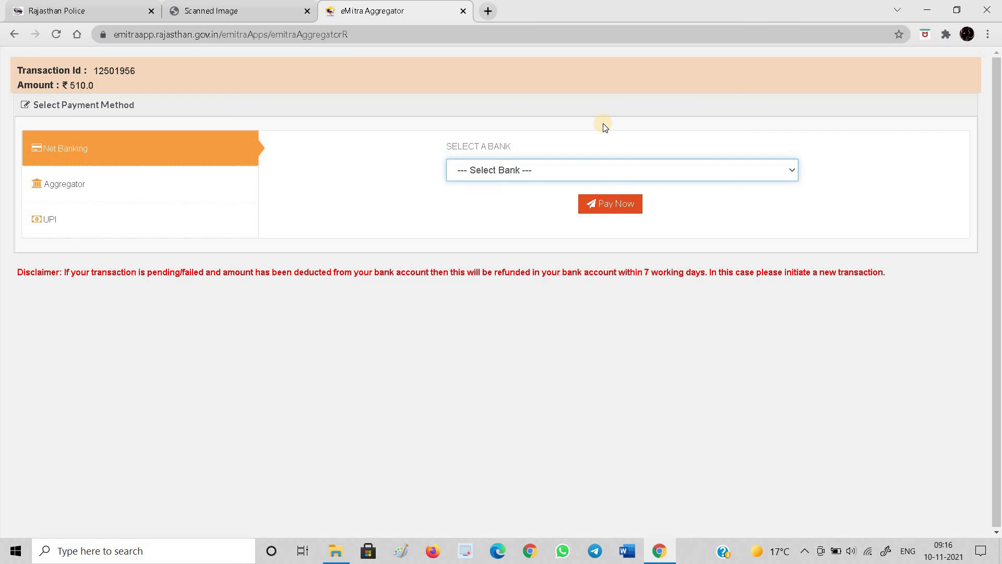
Pay the ₹510 via UPI using the UPI POWERED BY INGENICO option
{"action": "left_click", "coordinate": [581, 166]}
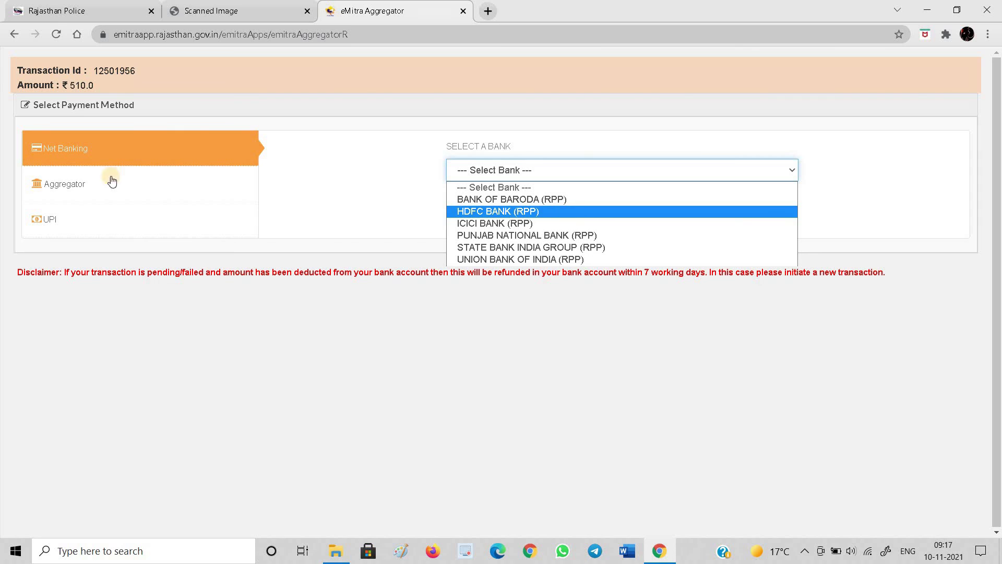
{"action": "left_click", "coordinate": [62, 213]}
{"action": "left_click", "coordinate": [62, 216]}
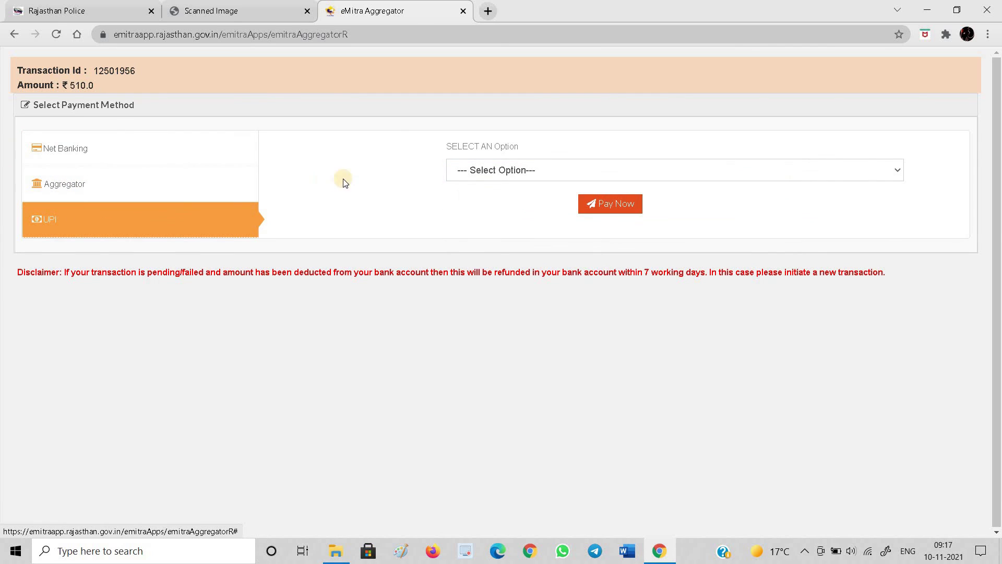
{"action": "left_click", "coordinate": [490, 168]}
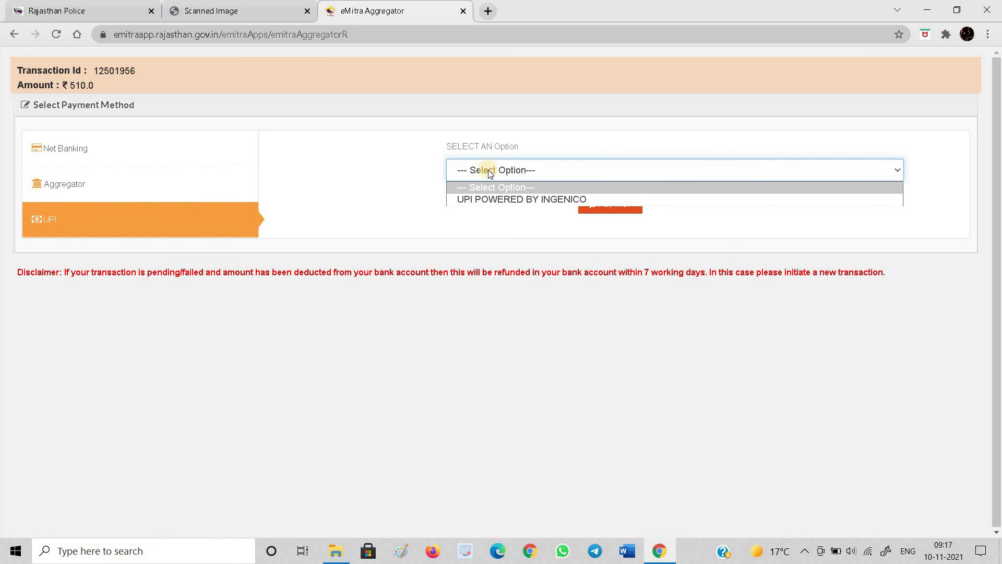
{"action": "left_click", "coordinate": [489, 199]}
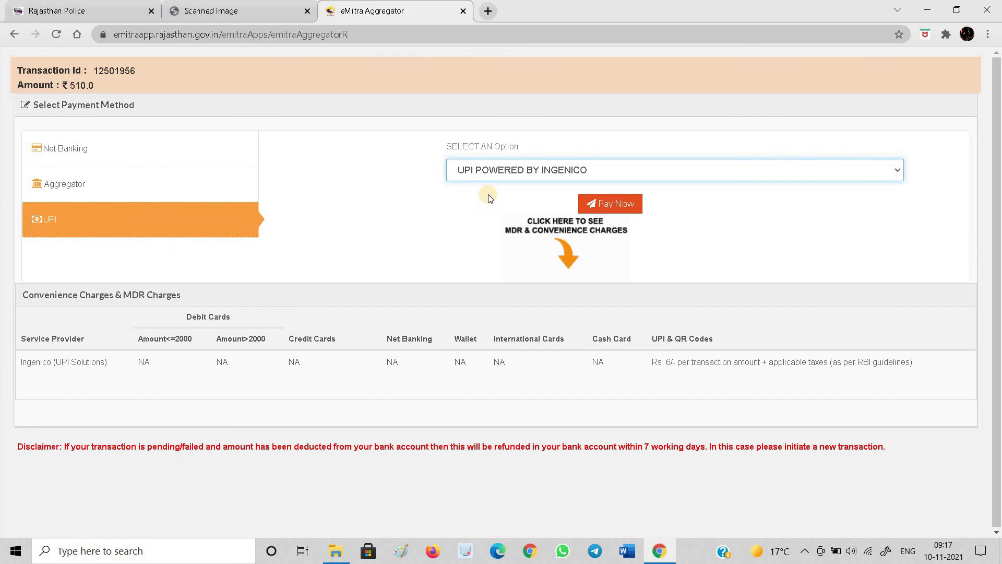
{"action": "left_click", "coordinate": [604, 201]}
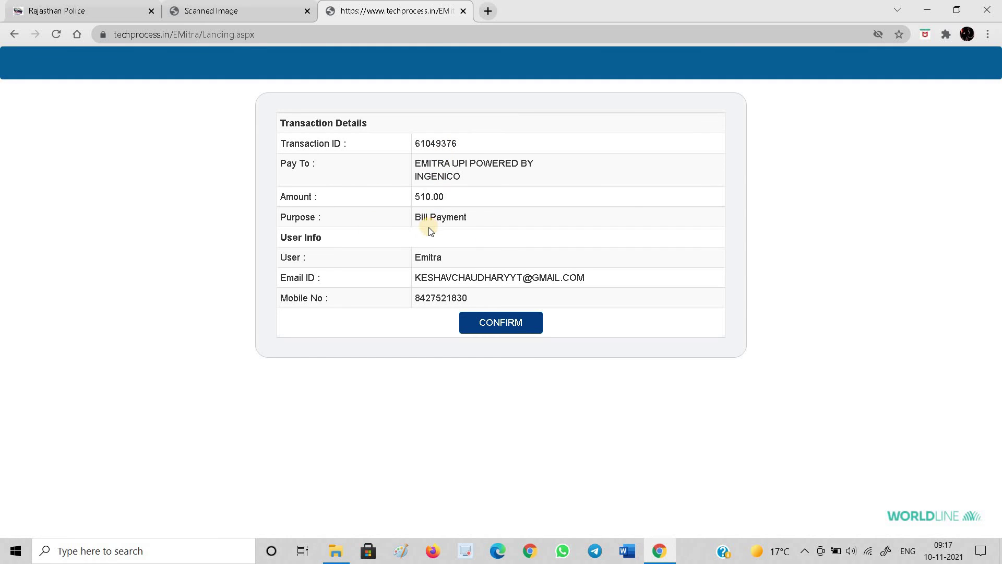
Confirm the 510.00 transaction details on the Worldline gateway
{"action": "left_click", "coordinate": [498, 324]}
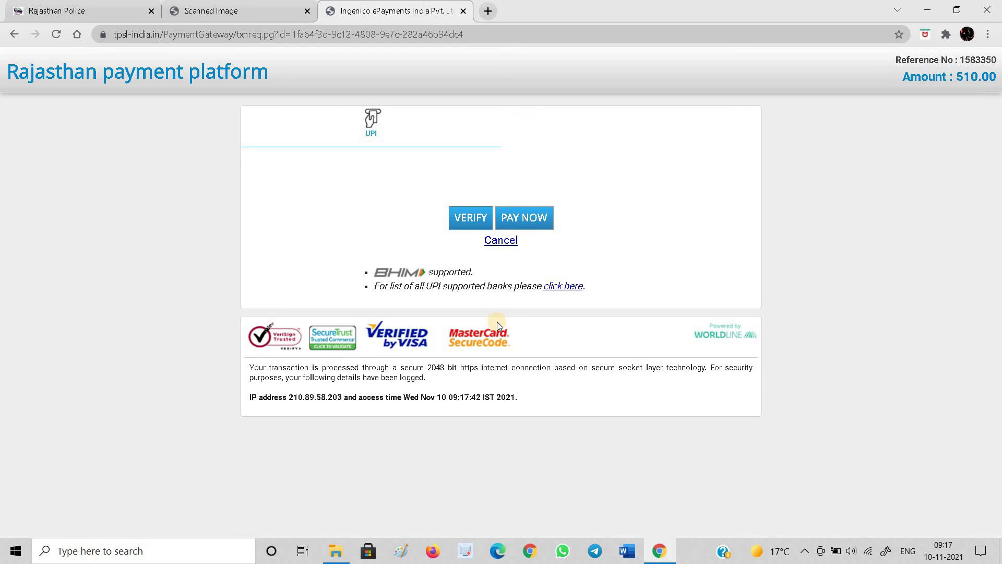
{"action": "left_click", "coordinate": [378, 144]}
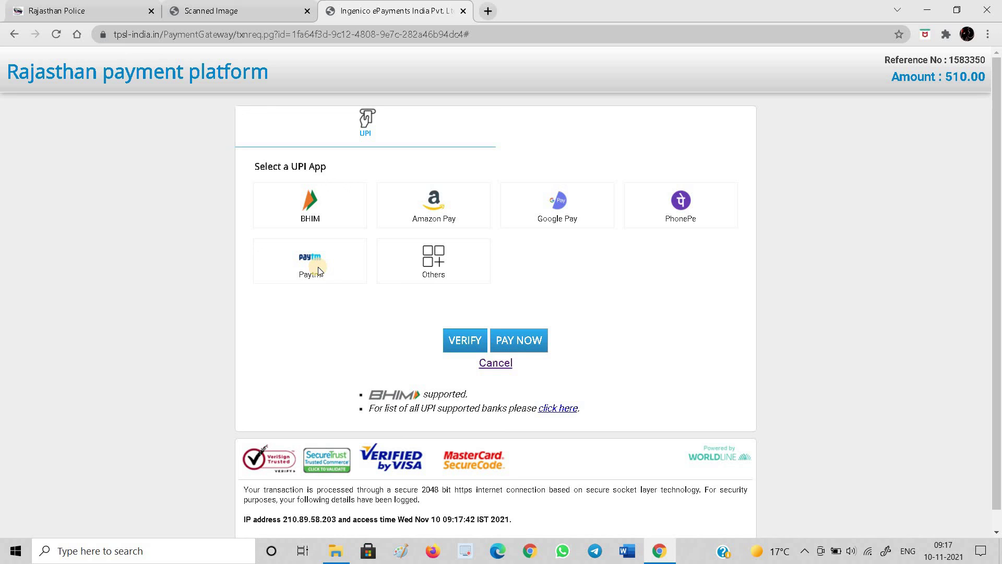
{"action": "left_click", "coordinate": [649, 205]}
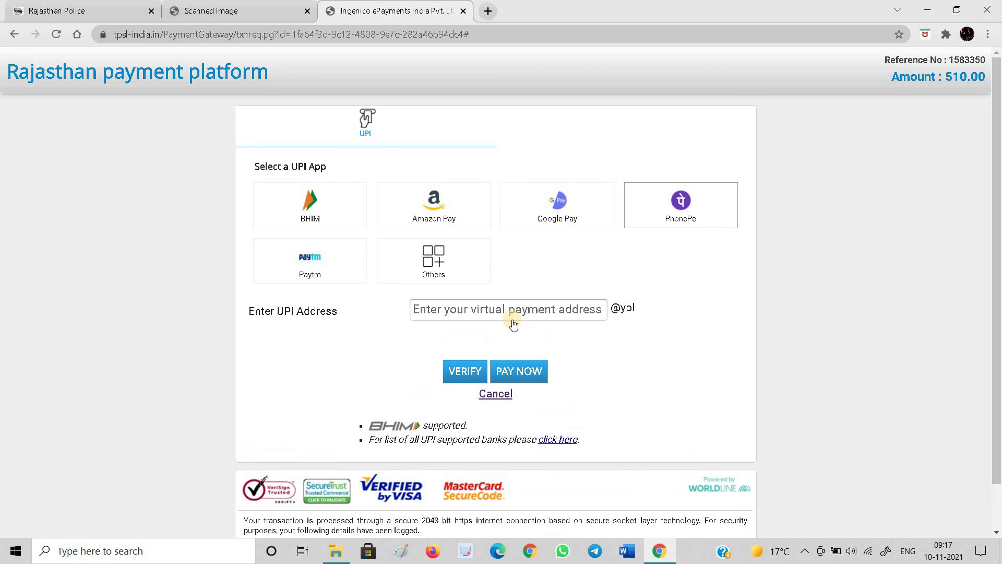
{"action": "left_click", "coordinate": [501, 309]}
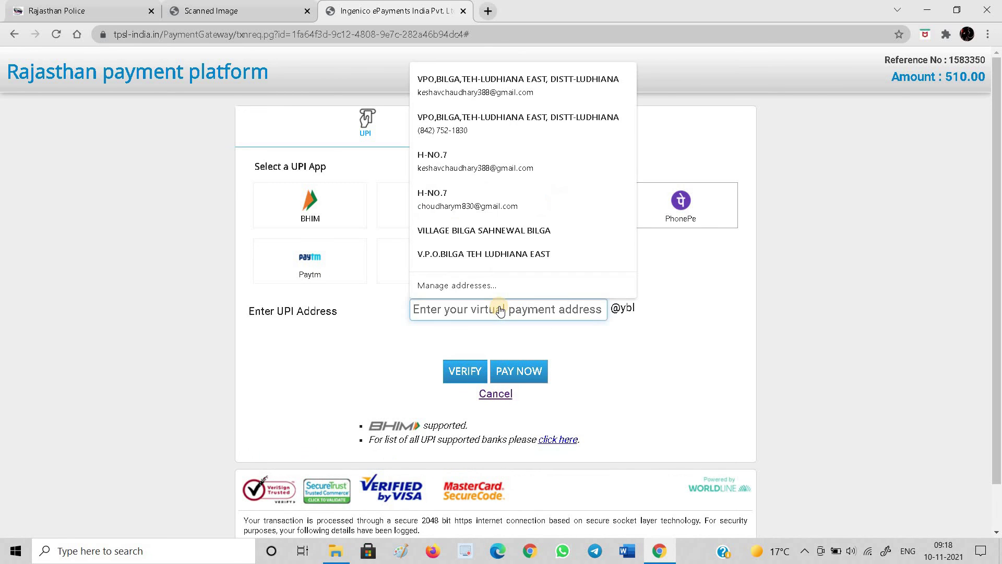